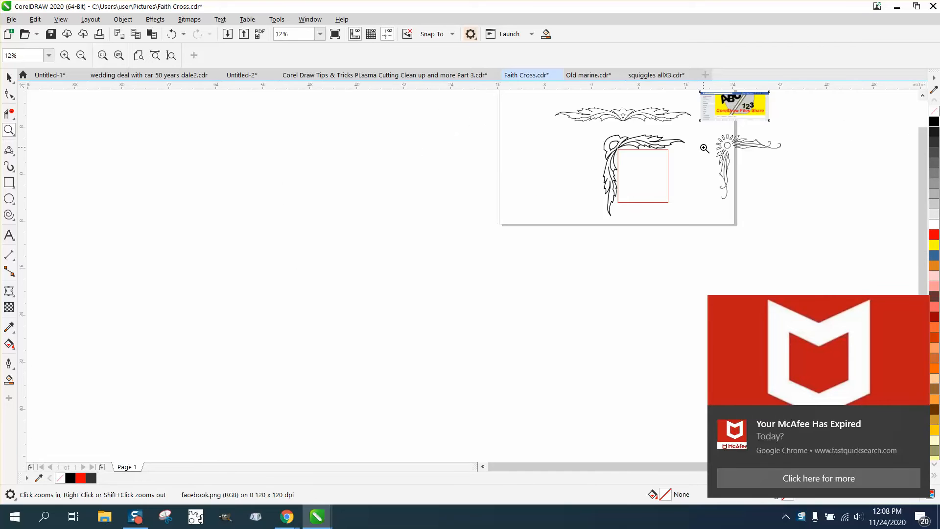
# Examine the CorelDraw File Share group screenshot up close
pyautogui.rightClick(710, 130)
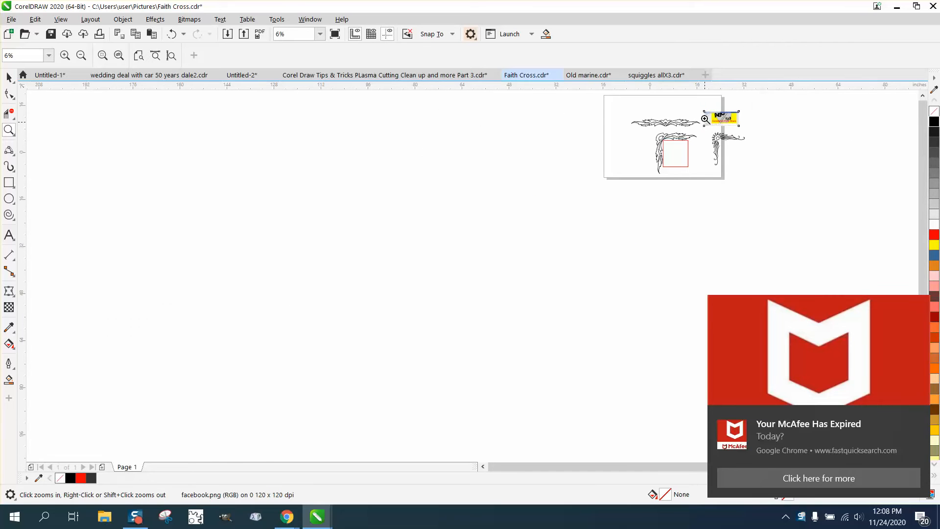
pyautogui.moveTo(703, 108); pyautogui.dragTo(776, 130)
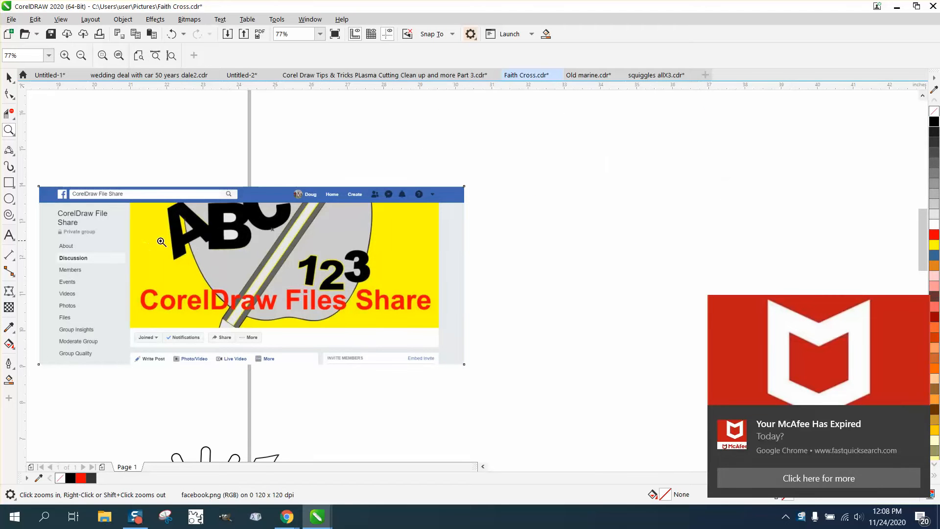
pyautogui.moveTo(214, 242); pyautogui.dragTo(304, 236)
pyautogui.scroll(-3, 308, 233)
pyautogui.moveTo(168, 281); pyautogui.dragTo(592, 353)
pyautogui.scroll(-2, 570, 297)
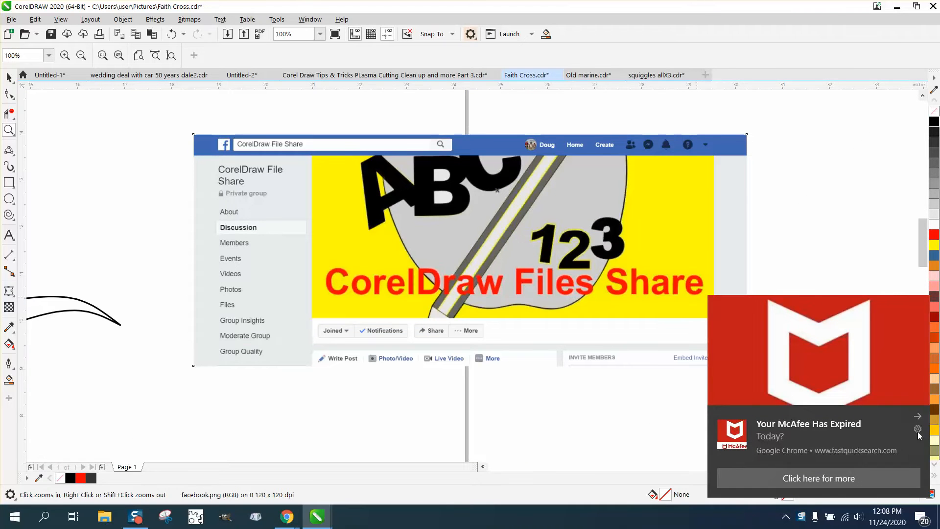
# Dismiss the desktop notifications covering the drawing
pyautogui.click(918, 416)
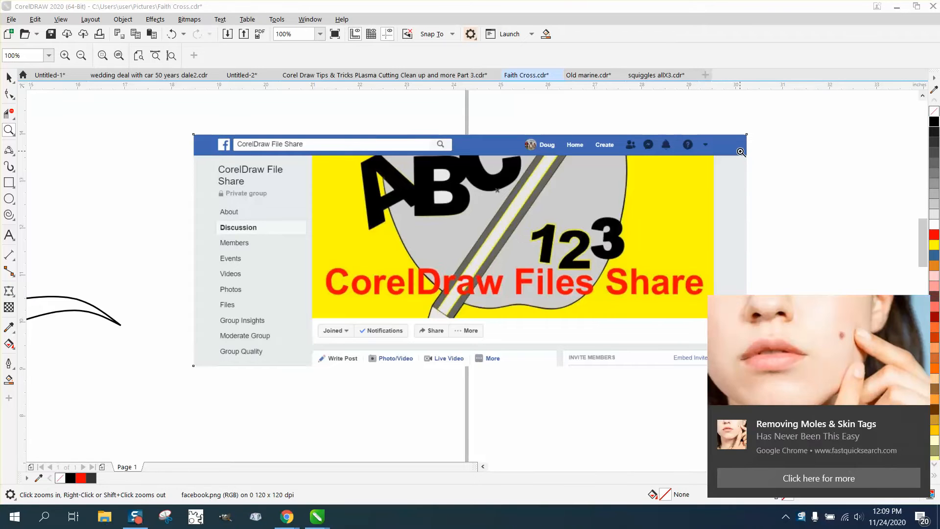
pyautogui.click(919, 416)
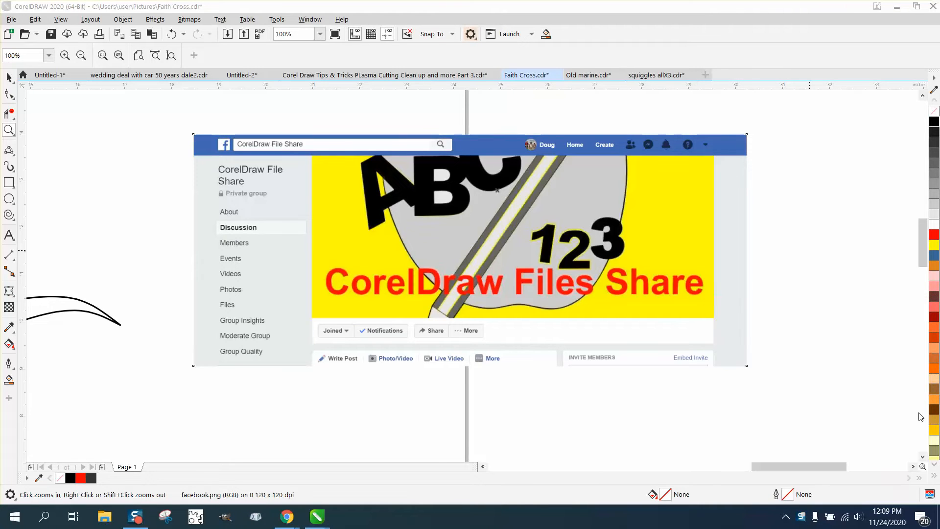
pyautogui.click(918, 416)
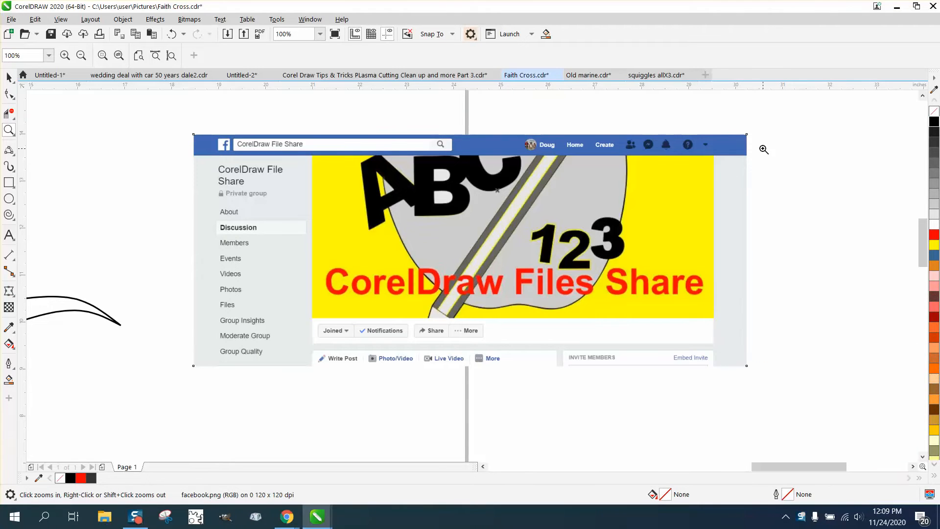
# Look over the decorative squiggles in squiggles allX3.cdr, check Old marine.cdr, and return to Faith Cross.cdr
pyautogui.rightClick(616, 194)
pyautogui.rightClick(351, 228)
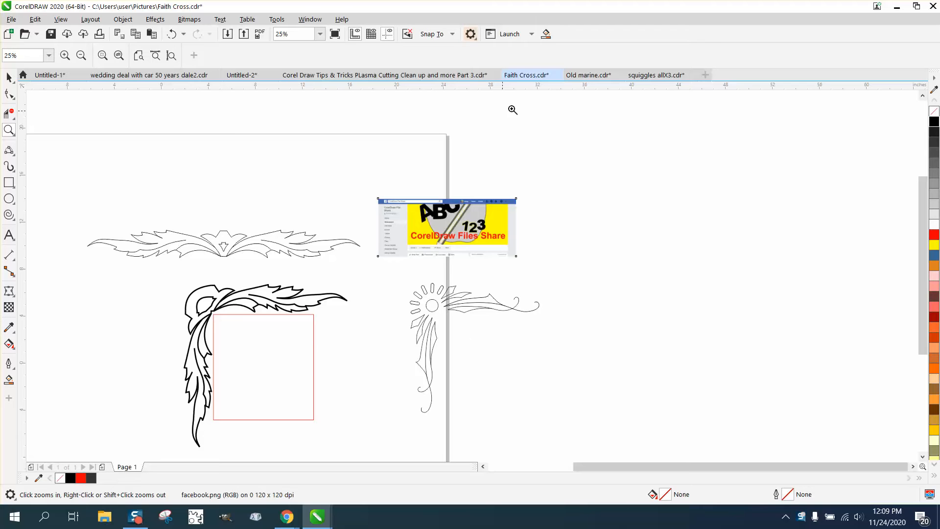
pyautogui.click(661, 75)
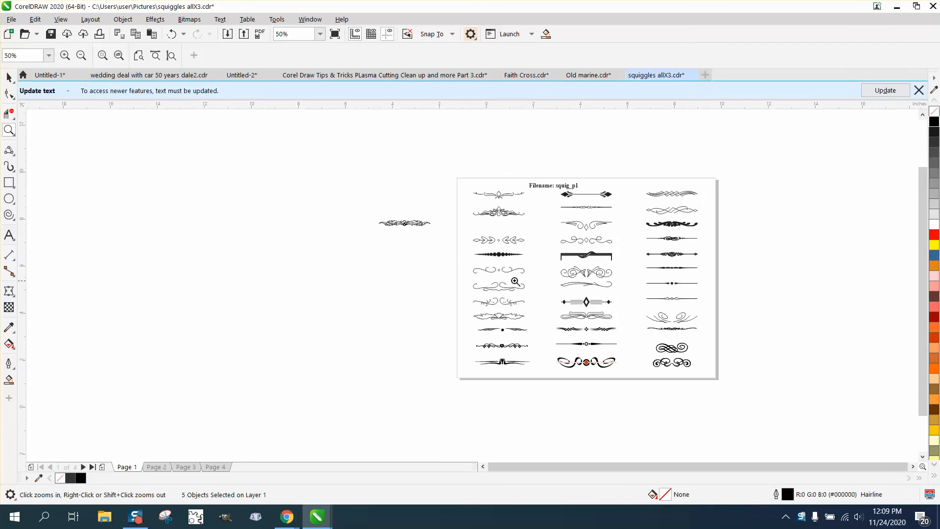
pyautogui.moveTo(468, 230); pyautogui.dragTo(564, 261)
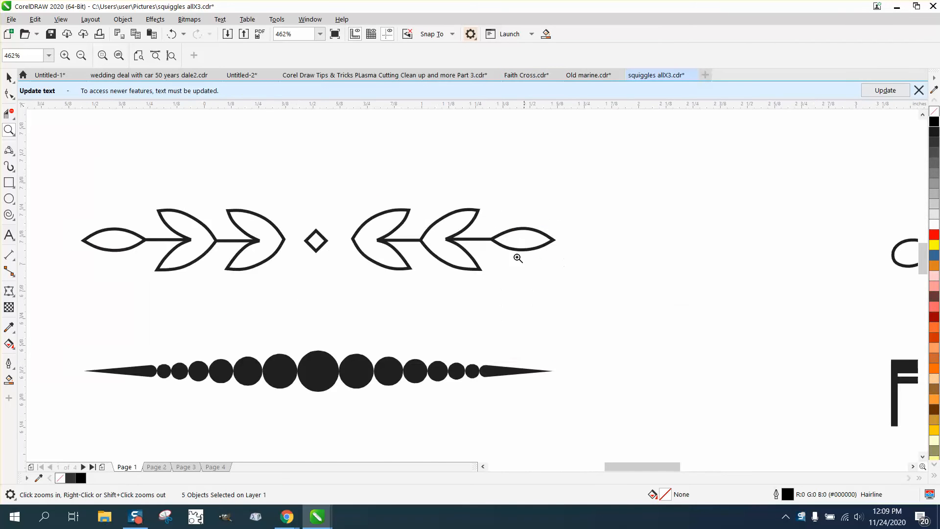
pyautogui.scroll(-2, 362, 226)
pyautogui.moveTo(304, 145); pyautogui.dragTo(421, 184)
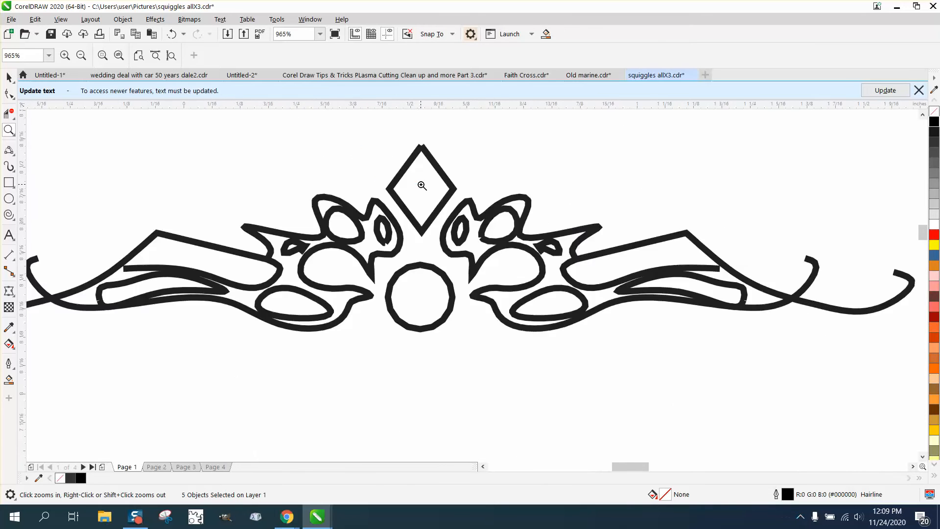
pyautogui.scroll(-2, 421, 186)
pyautogui.scroll(-3, 307, 230)
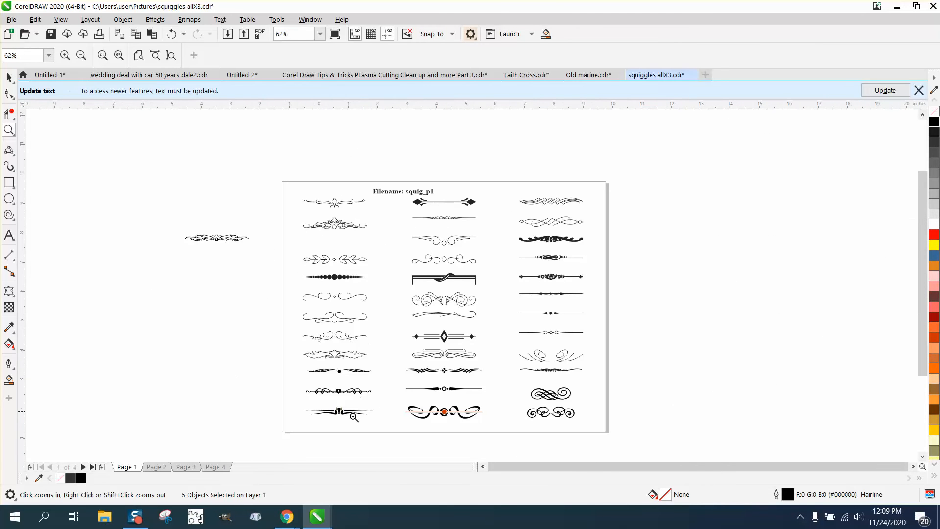
pyautogui.click(593, 77)
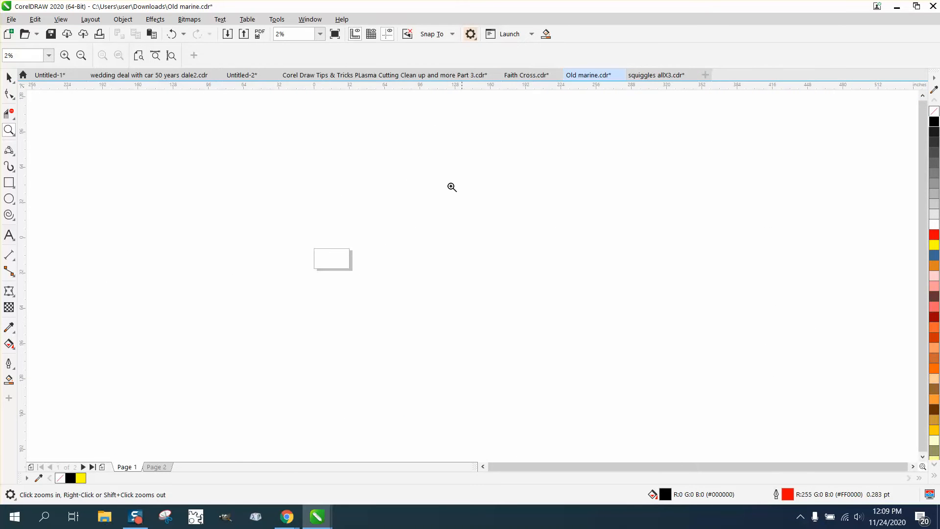
pyautogui.click(537, 77)
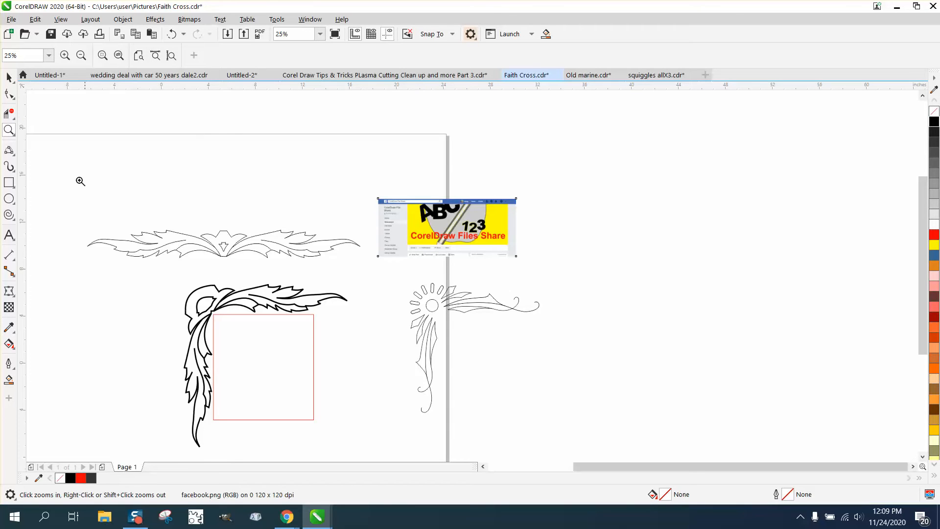
# Delete the thick-outlined leaf corner ornament together with the red square beside it
pyautogui.click(9, 77)
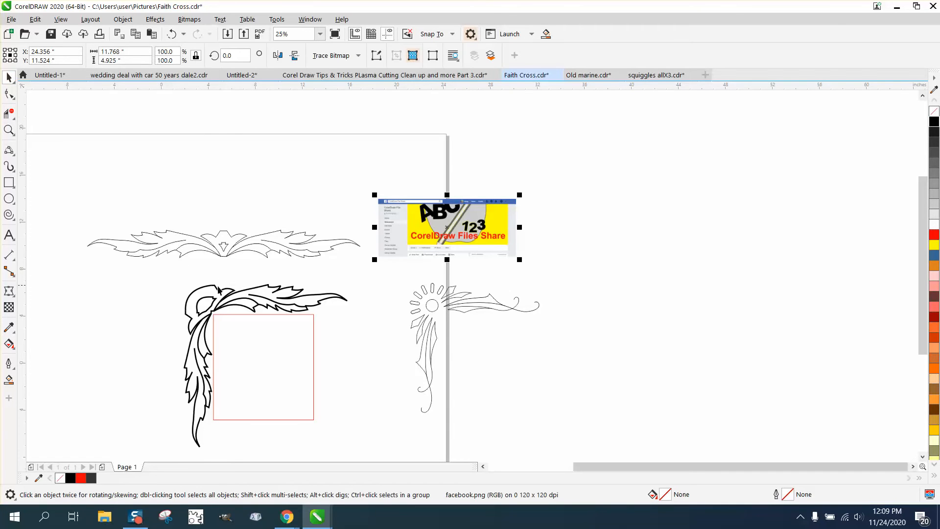
pyautogui.moveTo(170, 274); pyautogui.dragTo(188, 365)
pyautogui.moveTo(365, 434); pyautogui.dragTo(375, 443)
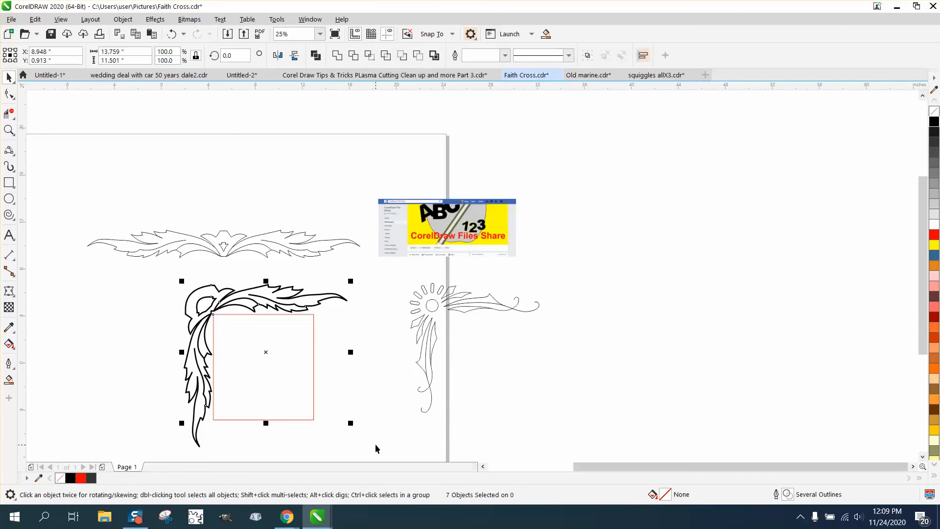
pyautogui.press('Delete')
pyautogui.click(205, 340)
pyautogui.press('Delete')
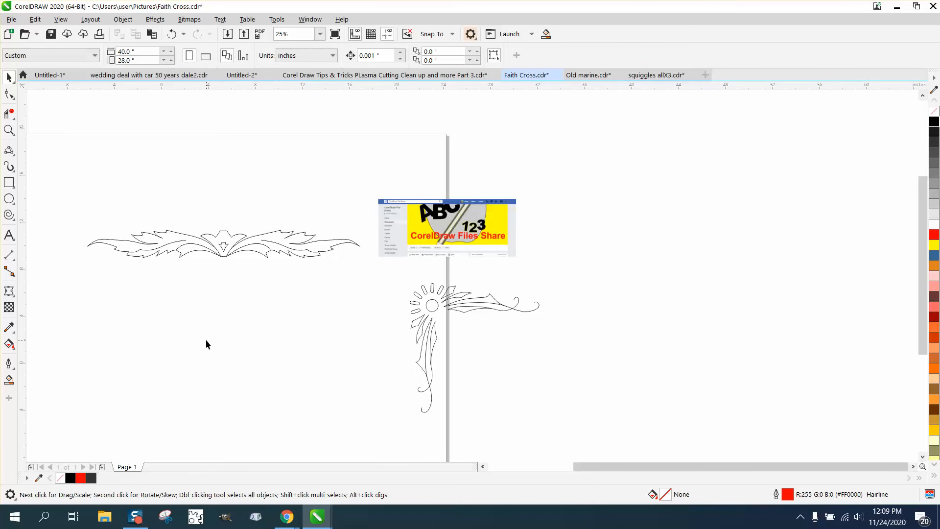
pyautogui.click(235, 252)
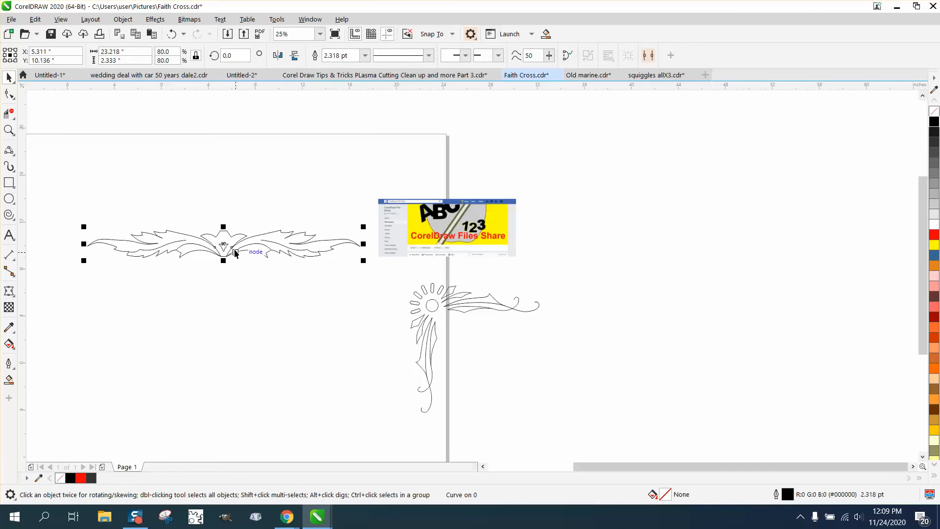
pyautogui.press('p')
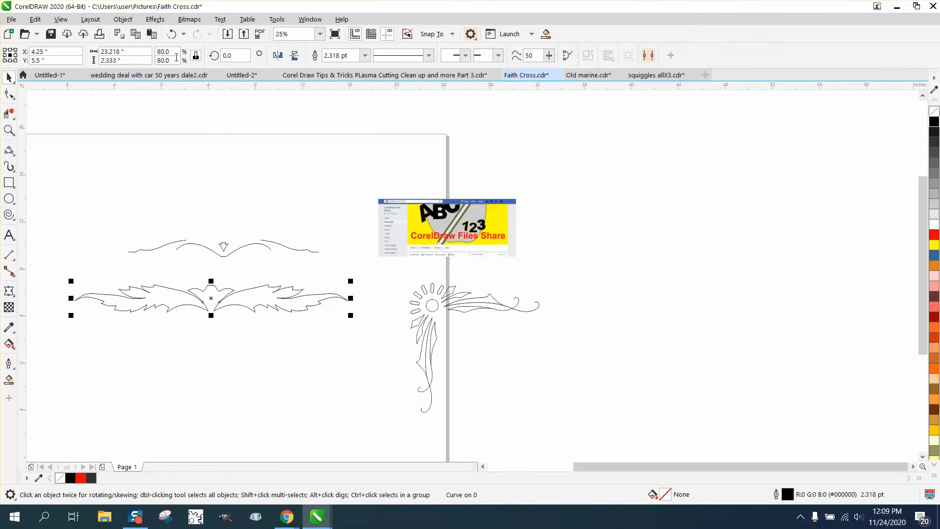
pyautogui.click(172, 34)
# Group all the curves of the horizontal leaf ornament and center the group on the page
pyautogui.scroll(1, 61, 205)
pyautogui.moveTo(59, 205); pyautogui.dragTo(671, 350)
pyautogui.hotkey('ctrl', 'g')
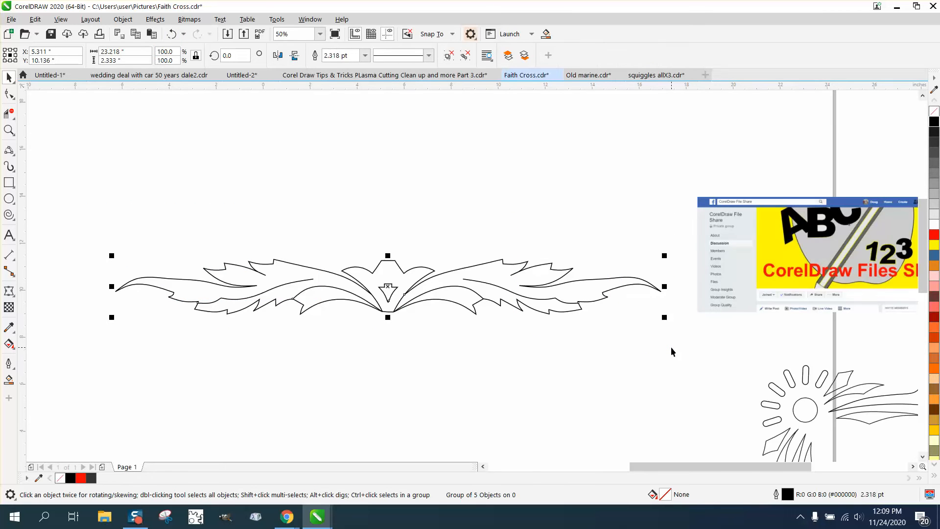
pyautogui.press('p')
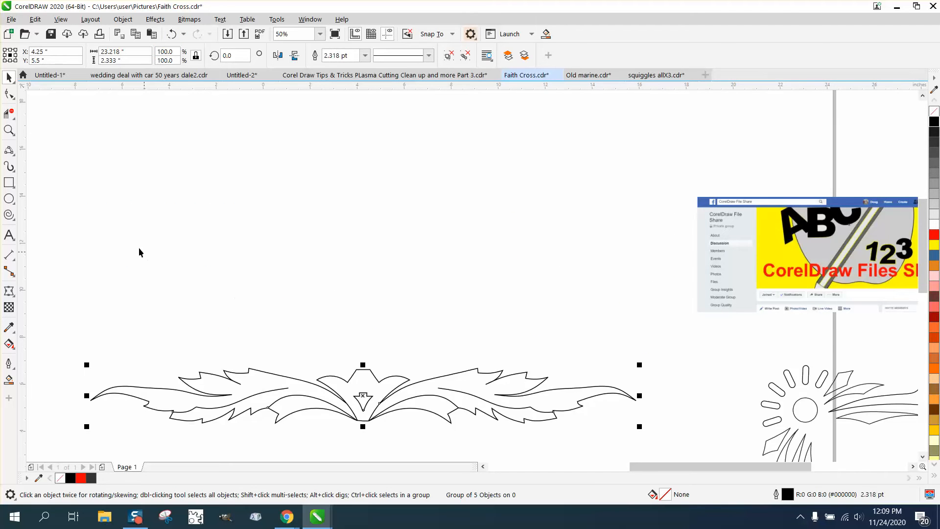
# Draw a vertical hairline about 9.9 inches long with the 2-Point Line tool and center it on the page through the ornament
pyautogui.click(9, 130)
pyautogui.scroll(-3, 257, 253)
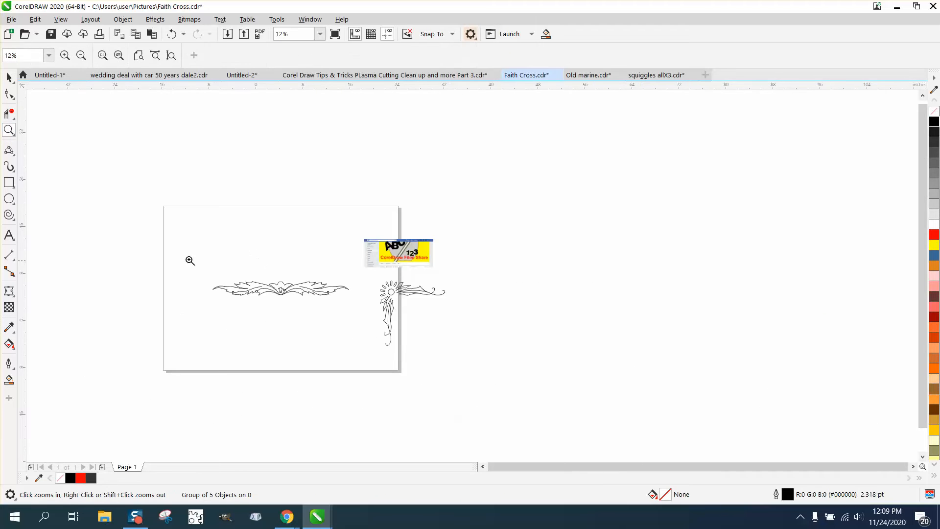
pyautogui.moveTo(190, 260); pyautogui.dragTo(437, 347)
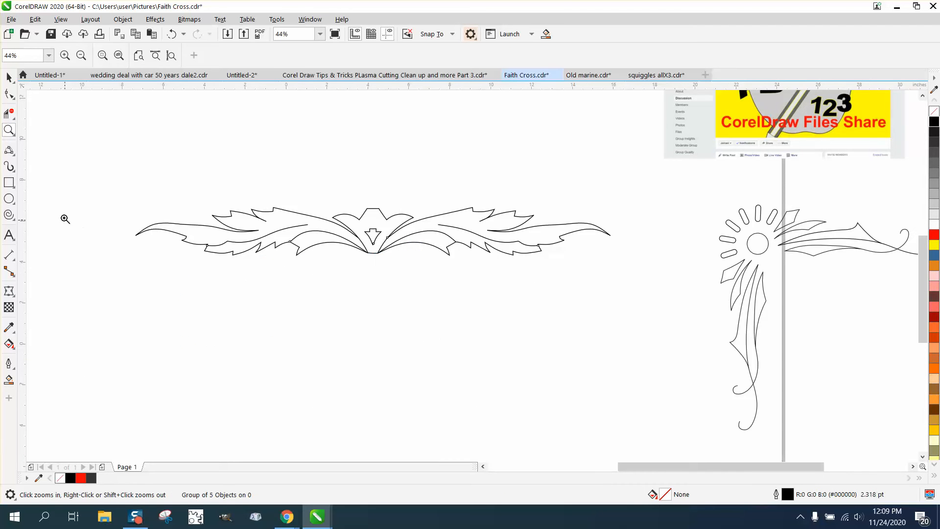
pyautogui.click(13, 155)
pyautogui.click(53, 164)
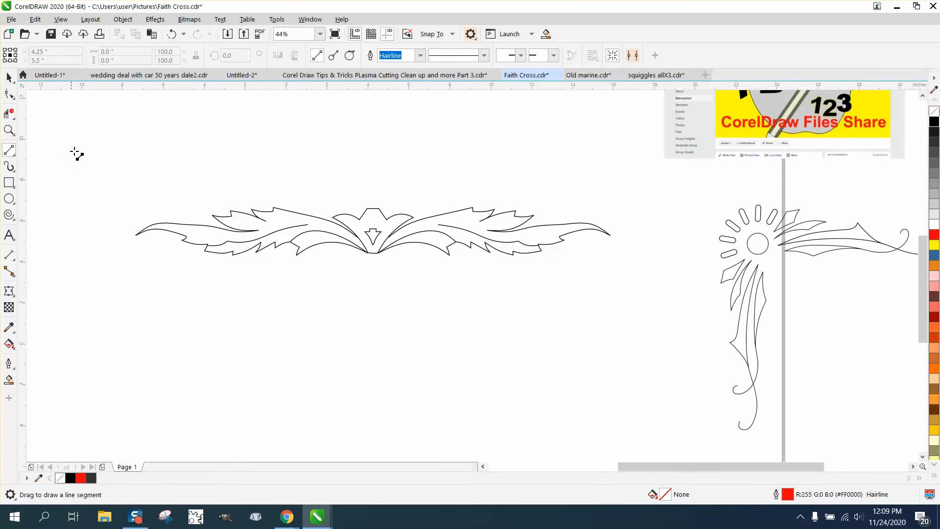
pyautogui.moveTo(75, 152); pyautogui.dragTo(84, 357)
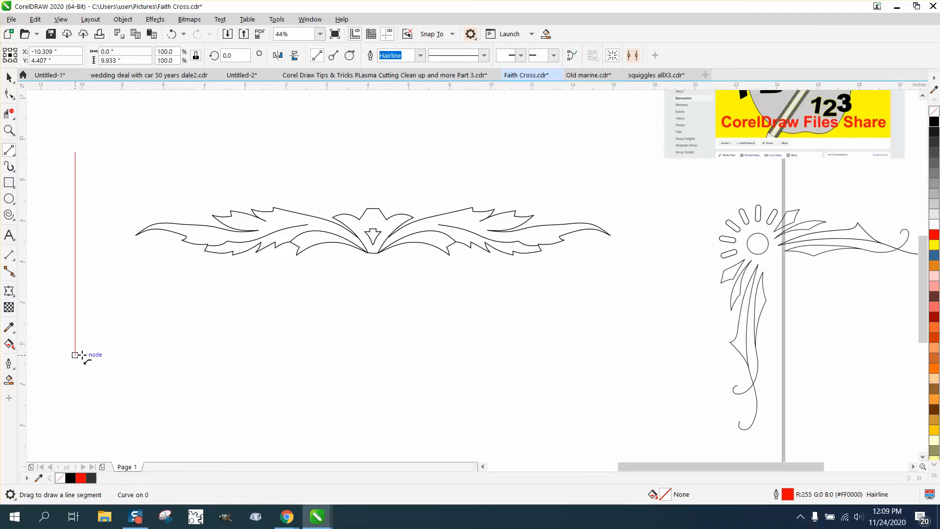
pyautogui.press('p')
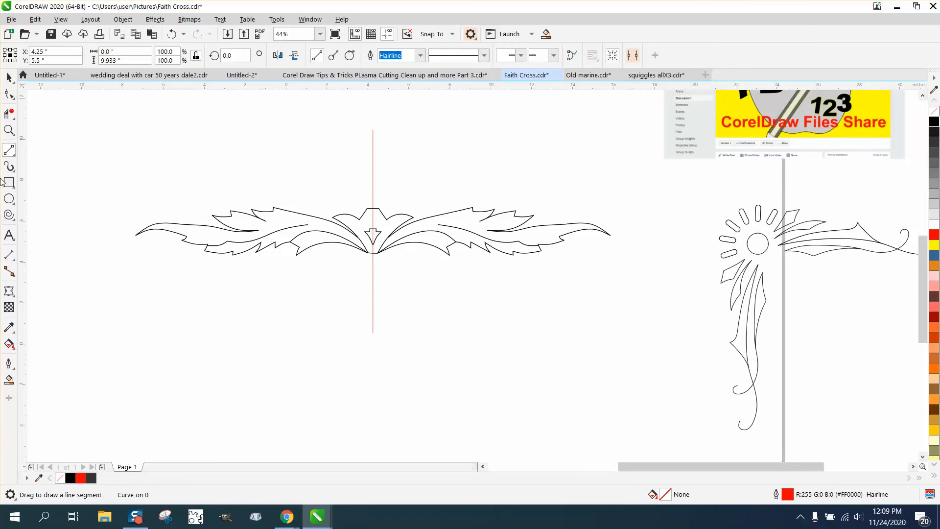
# Remove the ornament's left half with Virtual Segment Delete, and mirror a copy of the right half across the vertical line
pyautogui.click(9, 113)
pyautogui.moveTo(150, 193); pyautogui.dragTo(370, 288)
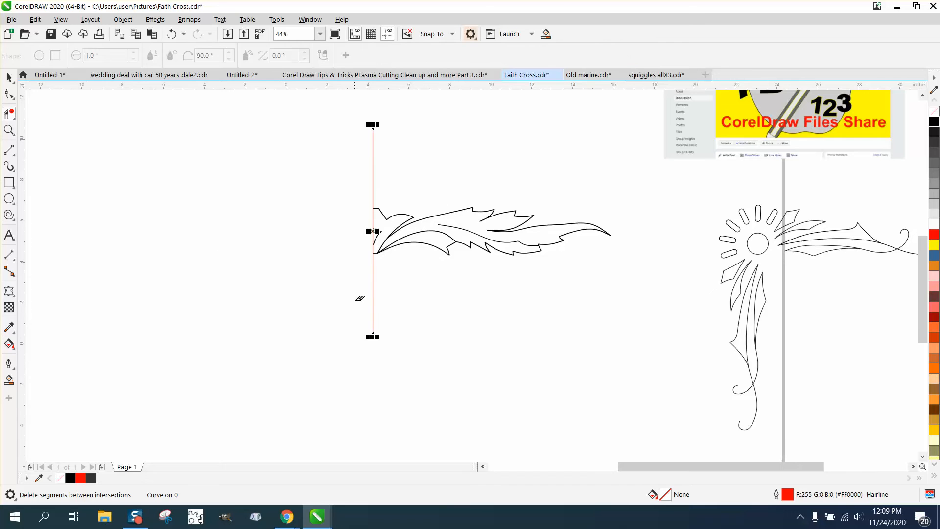
pyautogui.click(9, 77)
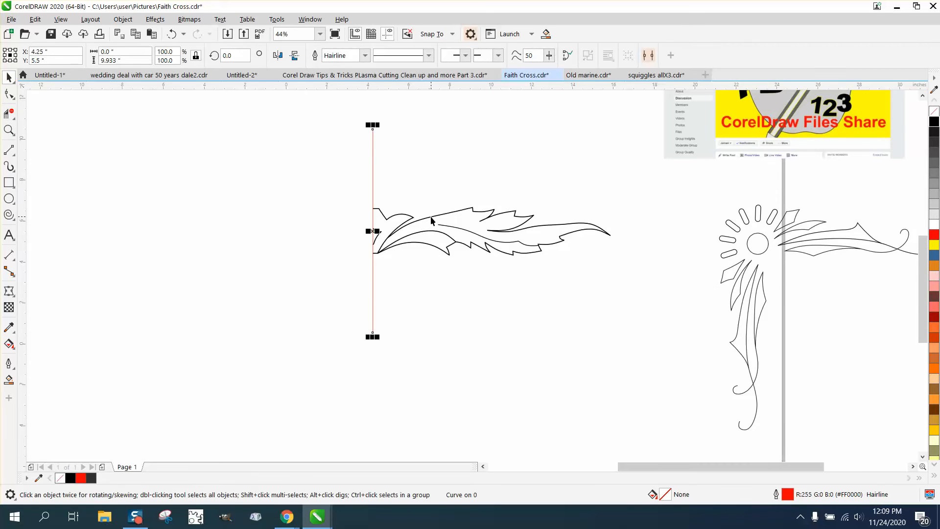
pyautogui.click(431, 220)
pyautogui.click(433, 218)
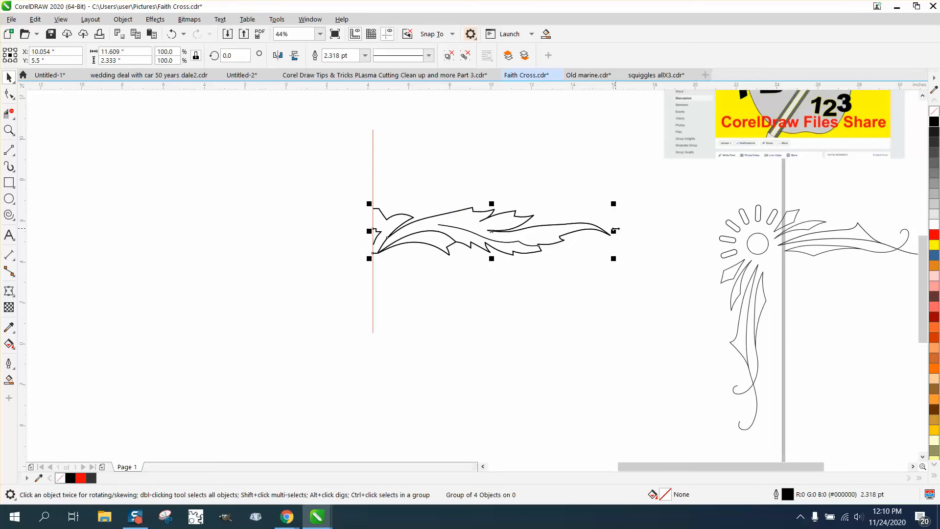
pyautogui.moveTo(615, 229); pyautogui.dragTo(336, 221)
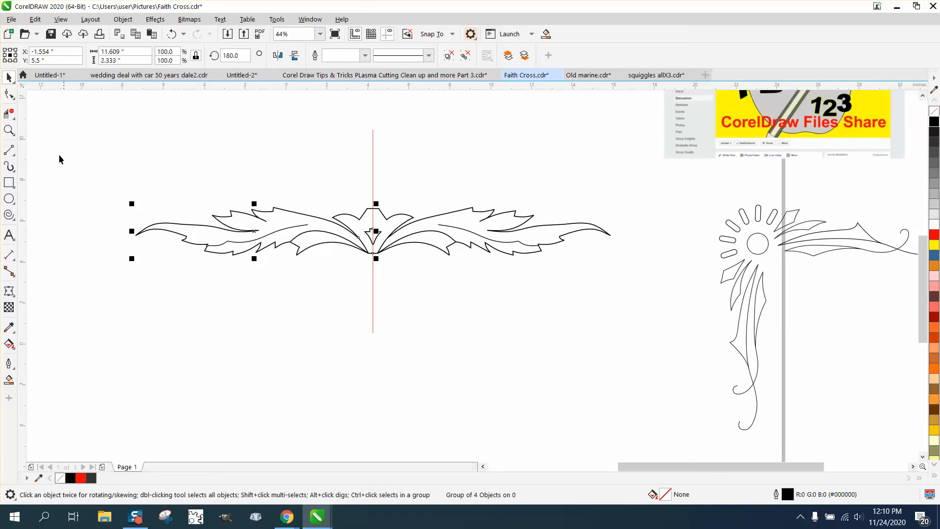
# Move the left half's rotation center to the ornament's base on the vertical line and rotate that half about 89 degrees counterclockwise to point downward
pyautogui.click(9, 130)
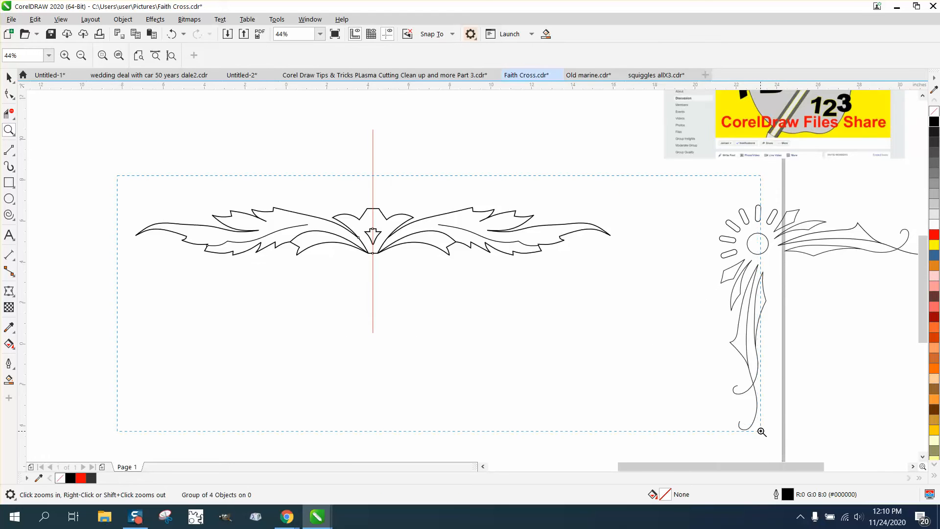
pyautogui.moveTo(762, 435); pyautogui.dragTo(100, 124)
pyautogui.click(9, 78)
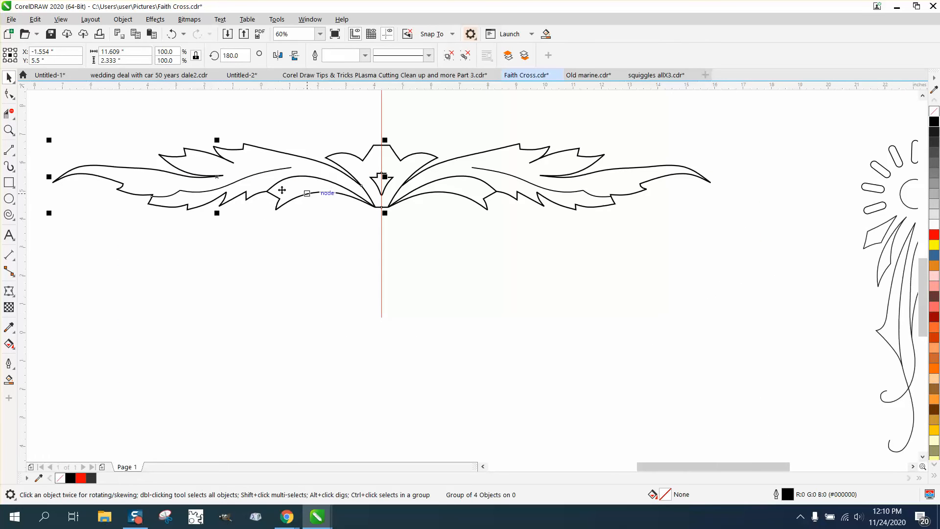
pyautogui.click(217, 177)
pyautogui.moveTo(218, 176); pyautogui.dragTo(381, 207)
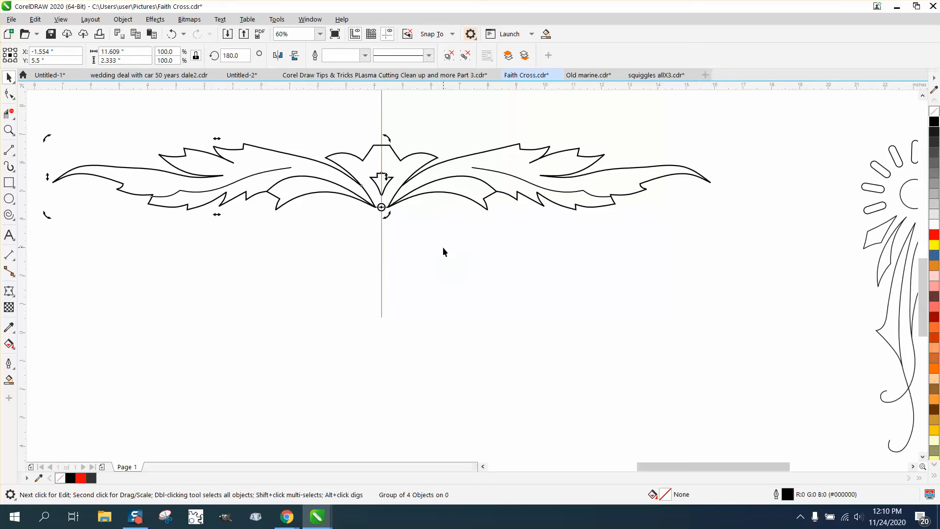
pyautogui.moveTo(48, 137); pyautogui.dragTo(336, 408)
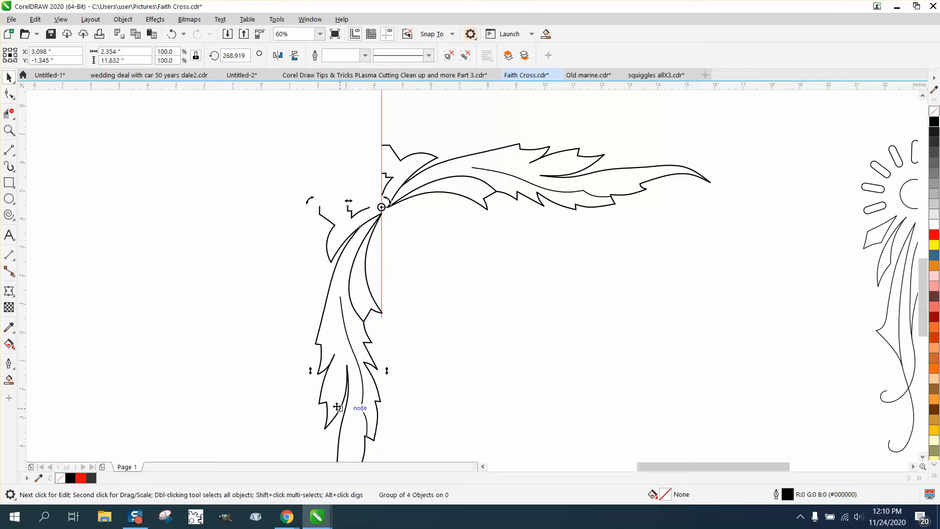
pyautogui.click(424, 275)
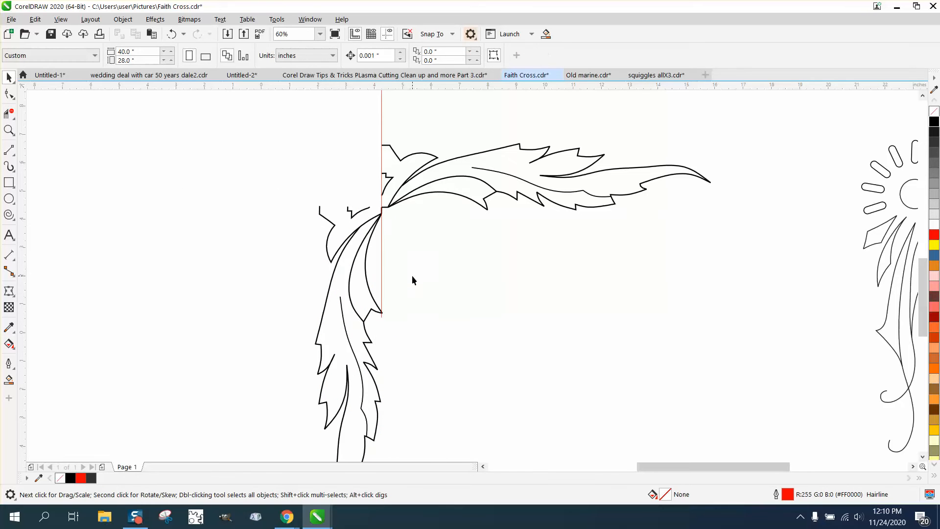
# Delete the vertical construction line running through the base of the two leaf halves
pyautogui.click(381, 162)
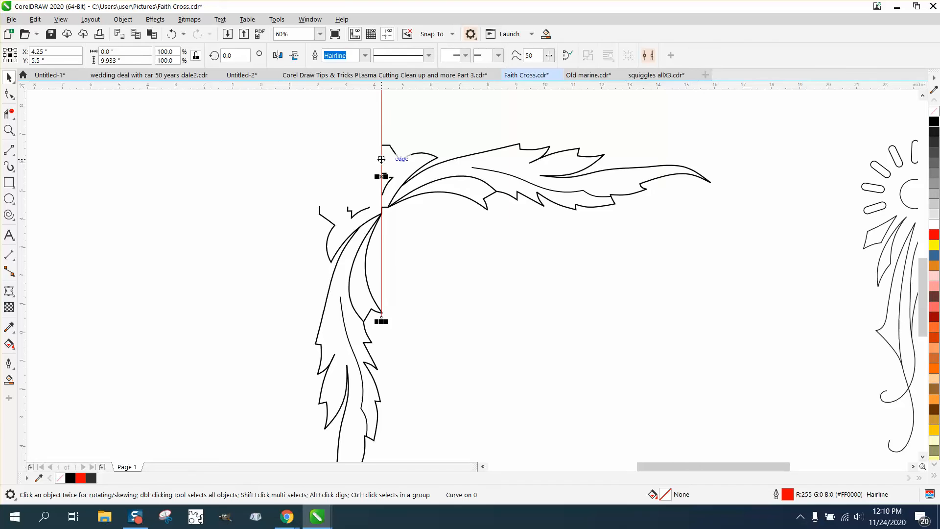
pyautogui.press('Delete')
pyautogui.scroll(-2, 382, 268)
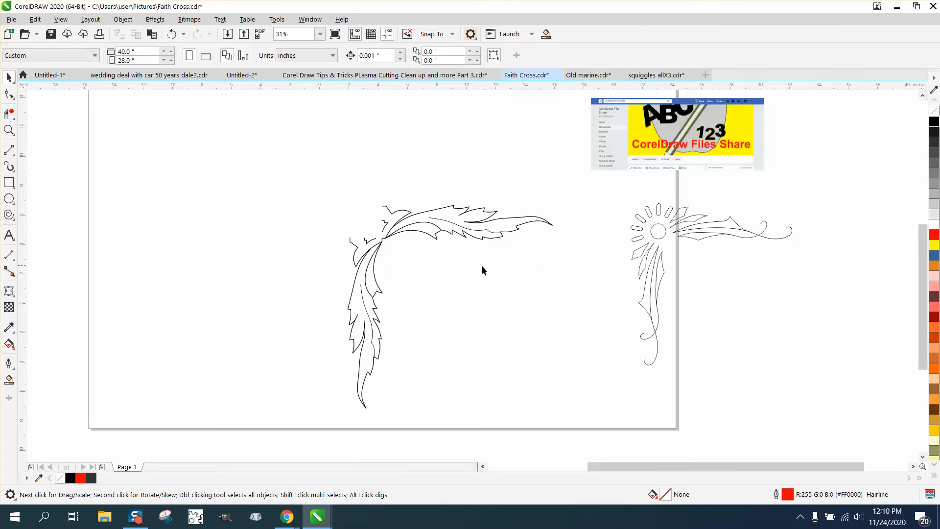
# Draw a 3-Point Curve arc about 2.2 by 2.1 inches joining the outermost open ends of the two leaf halves
pyautogui.click(9, 129)
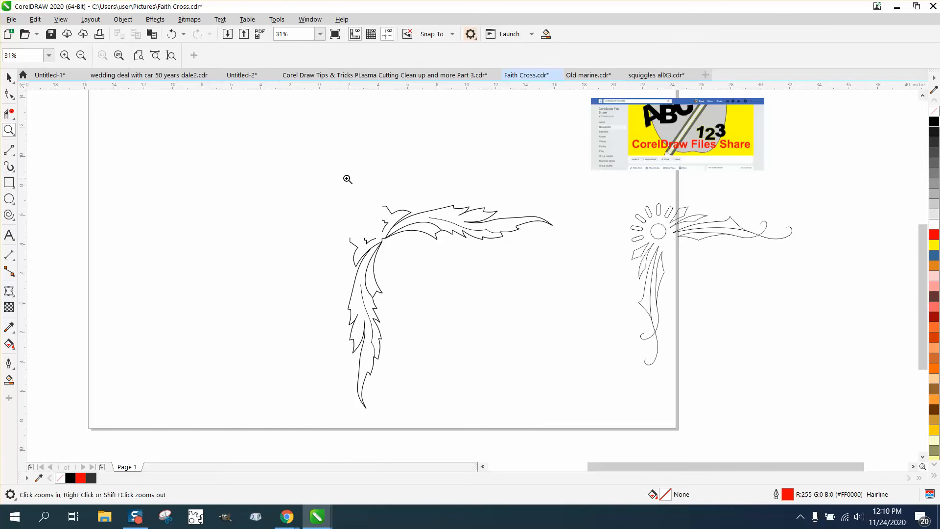
pyautogui.moveTo(295, 191); pyautogui.dragTo(495, 275)
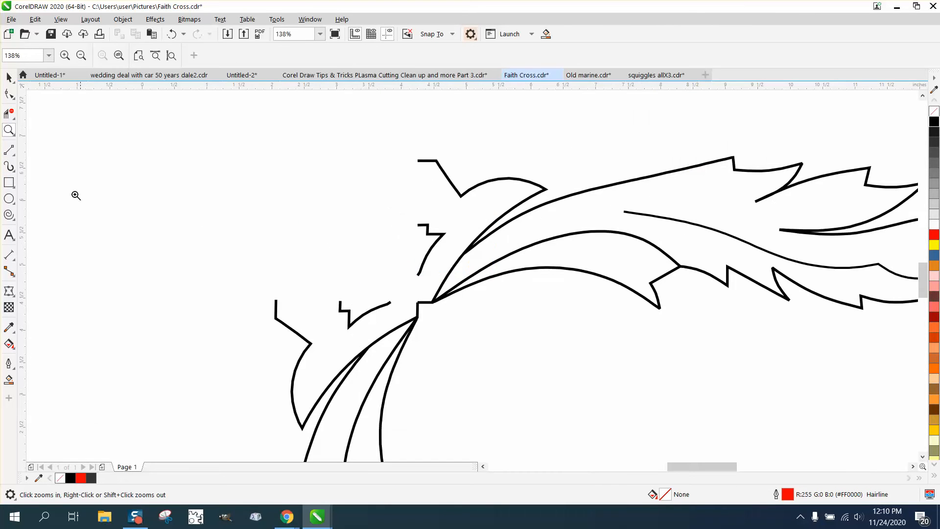
pyautogui.click(12, 152)
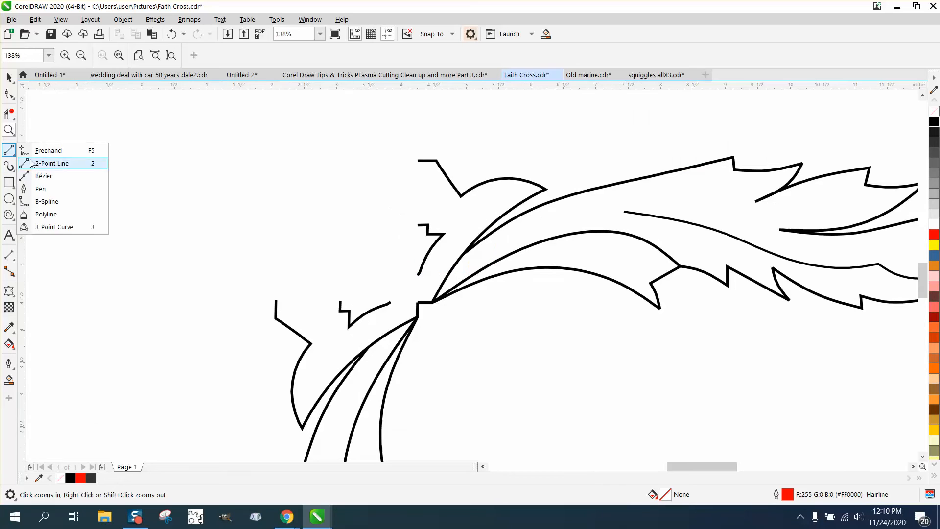
pyautogui.click(57, 227)
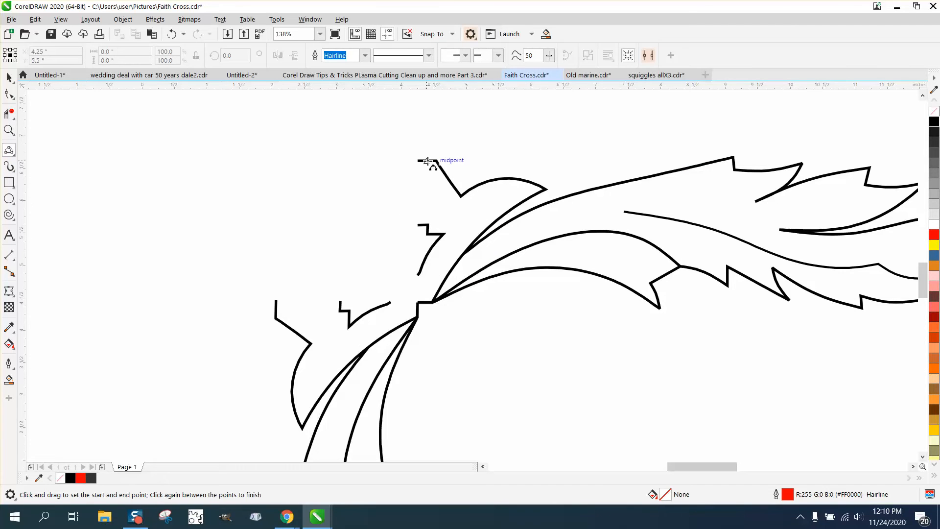
pyautogui.moveTo(418, 161); pyautogui.dragTo(276, 299)
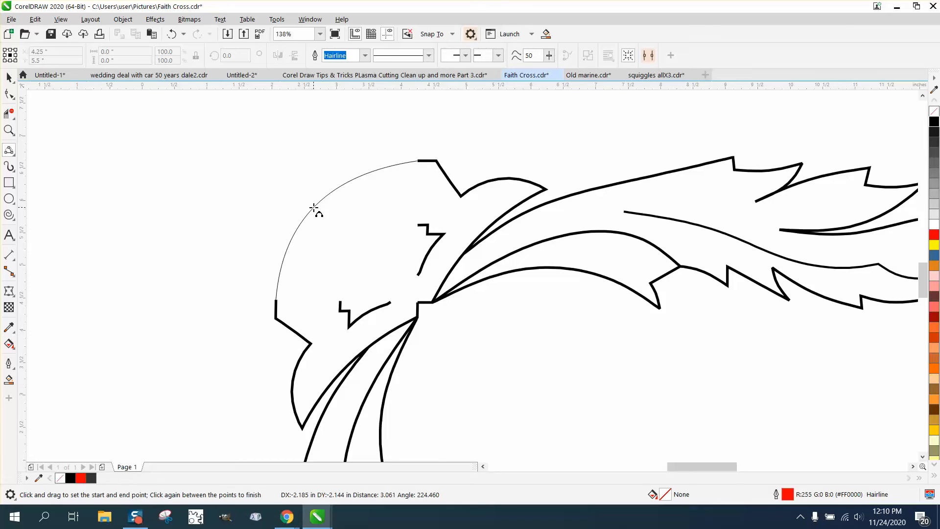
pyautogui.click(314, 207)
# Bridge the inner gaps between the halves with an arc about 1.2 by 1.2 inches and a short curve about 0.4 by 0.4 inches
pyautogui.moveTo(419, 225); pyautogui.dragTo(340, 299)
pyautogui.click(366, 247)
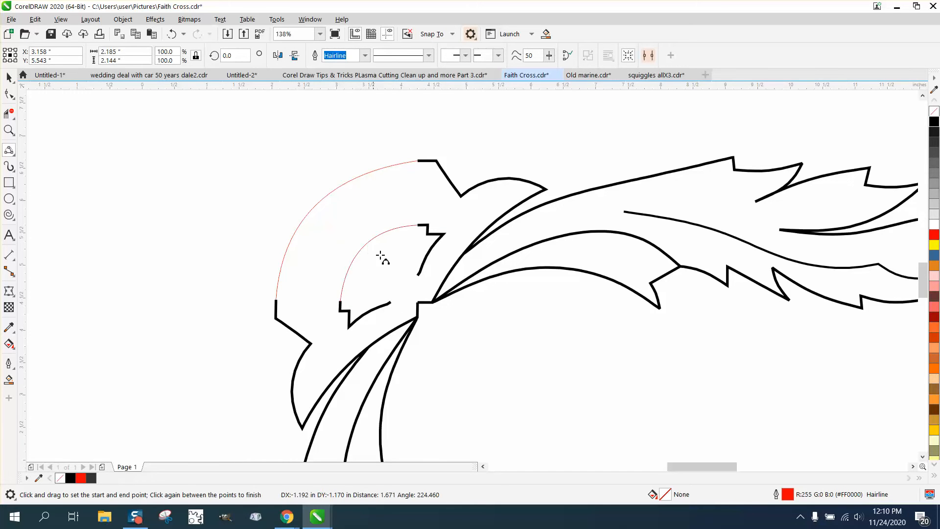
pyautogui.moveTo(418, 276); pyautogui.dragTo(391, 302)
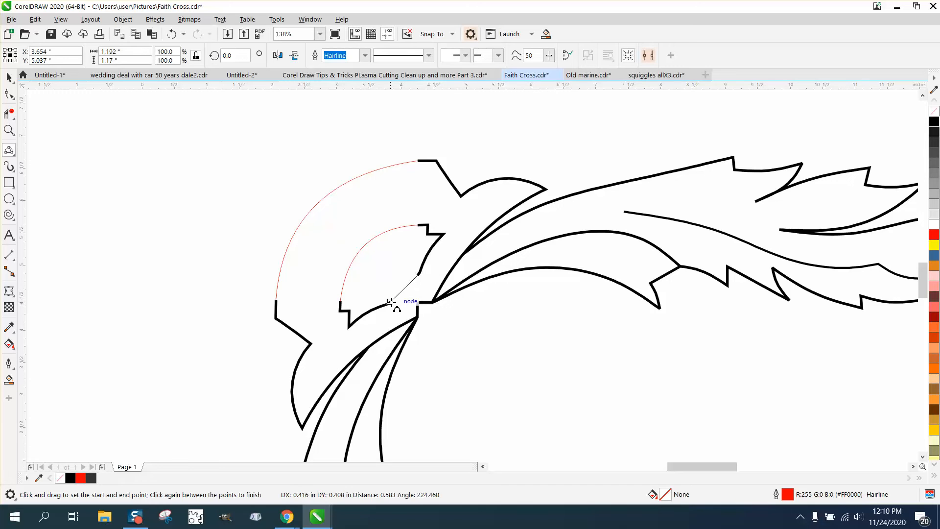
pyautogui.click(391, 301)
# Check the outline pen settings of the horizontal leaf half
pyautogui.doubleClick(10, 130)
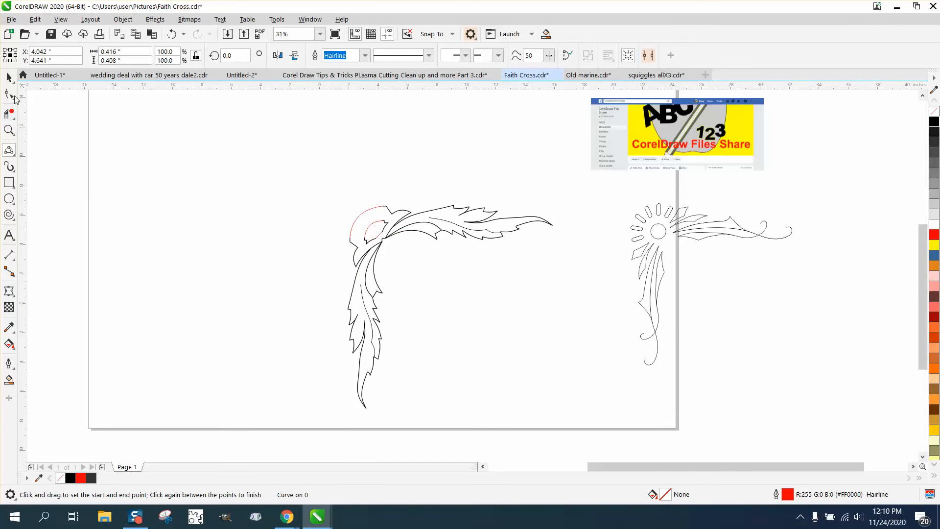
pyautogui.click(9, 77)
pyautogui.click(458, 211)
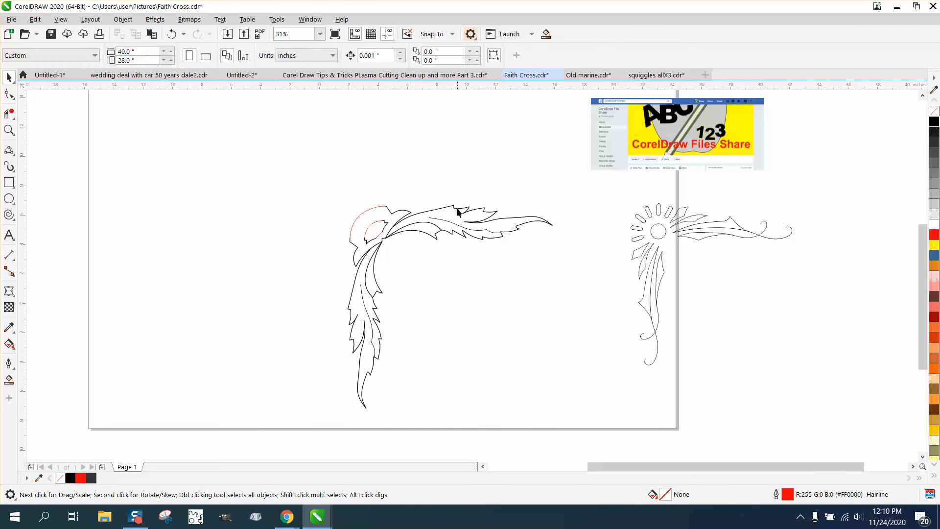
pyautogui.click(464, 210)
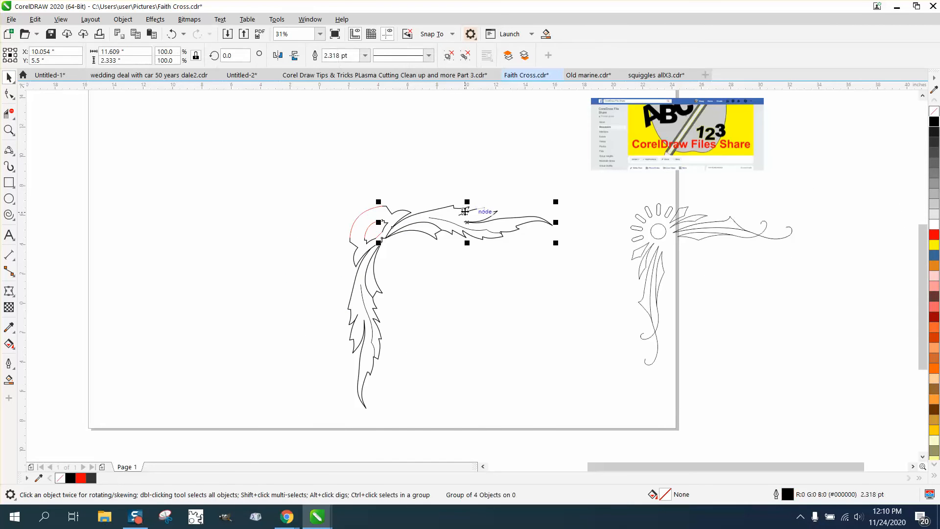
pyautogui.doubleClick(788, 494)
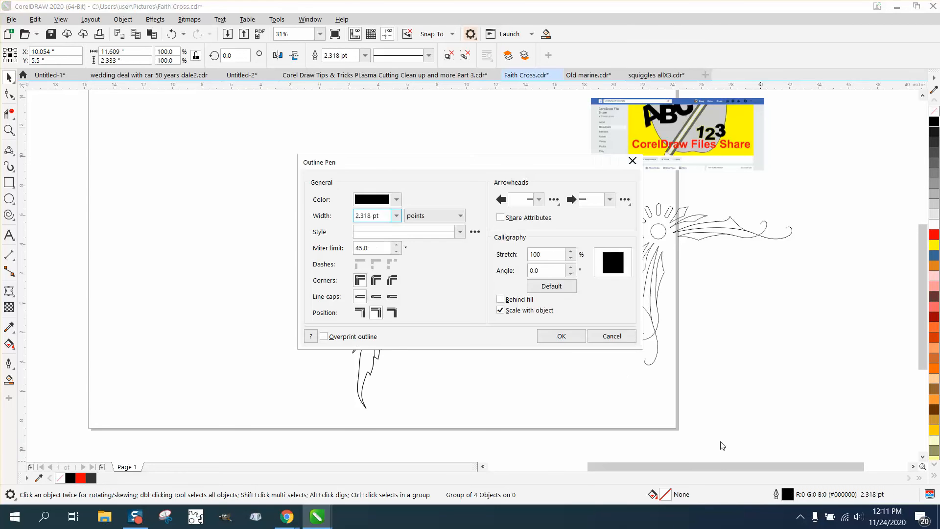
pyautogui.click(610, 336)
# Set the outline width of all the corner ornament's parts to 2.0 pt
pyautogui.moveTo(276, 155); pyautogui.dragTo(584, 415)
pyautogui.doubleClick(787, 494)
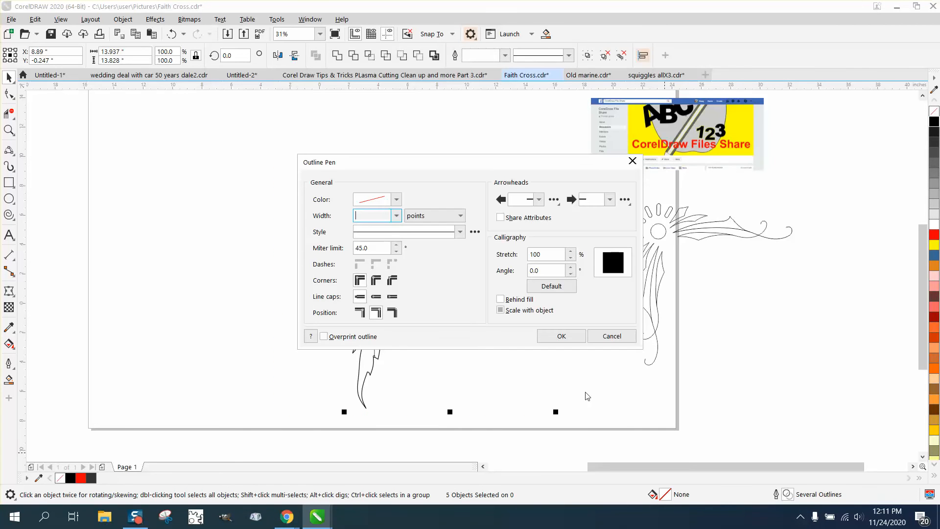
pyautogui.click(396, 215)
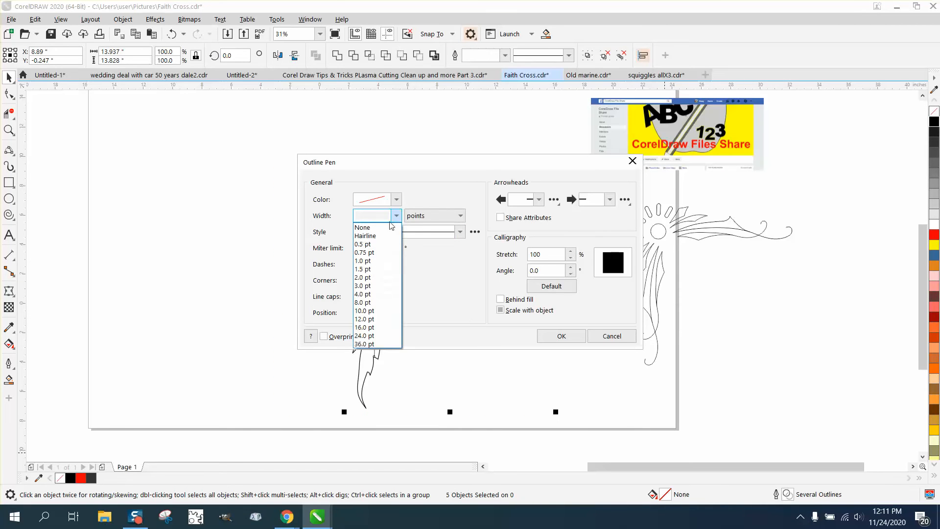
pyautogui.click(370, 277)
pyautogui.click(561, 337)
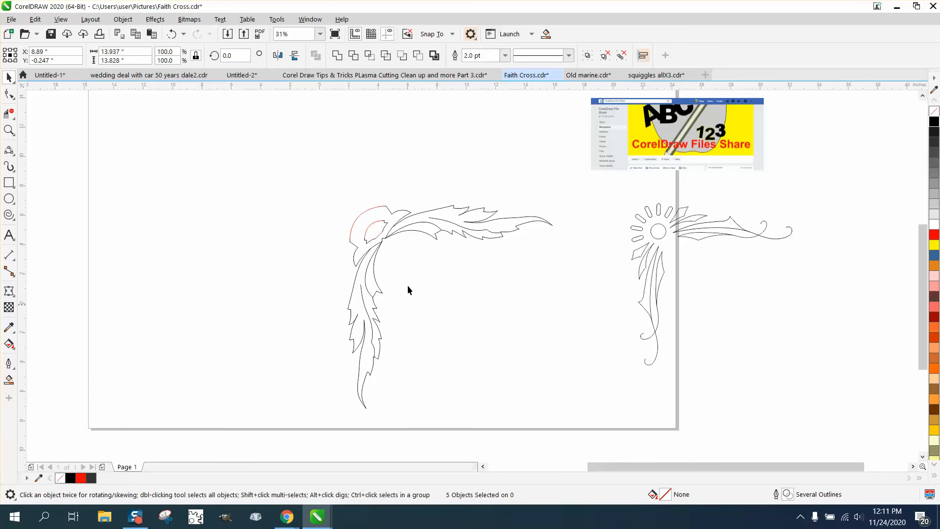
# Change the outline color of the outer connecting arc to black
pyautogui.click(362, 211)
pyautogui.click(363, 211)
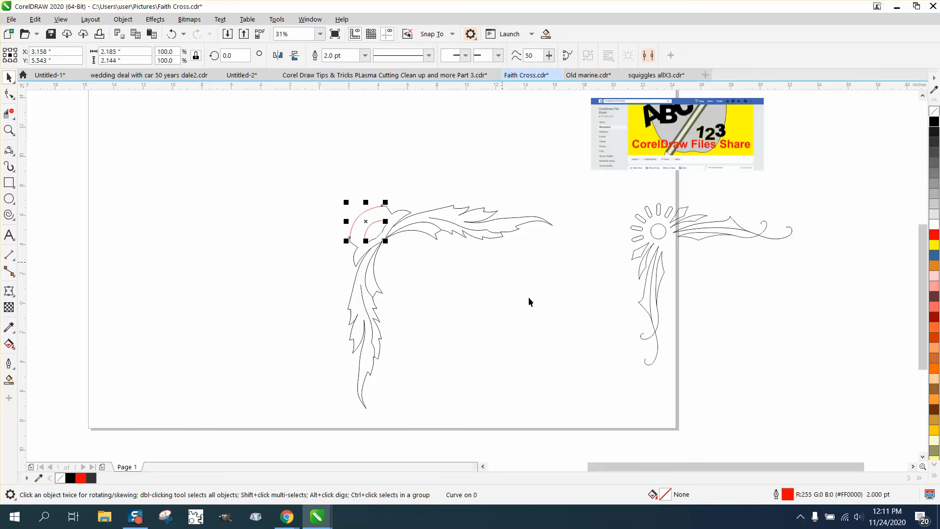
pyautogui.doubleClick(788, 494)
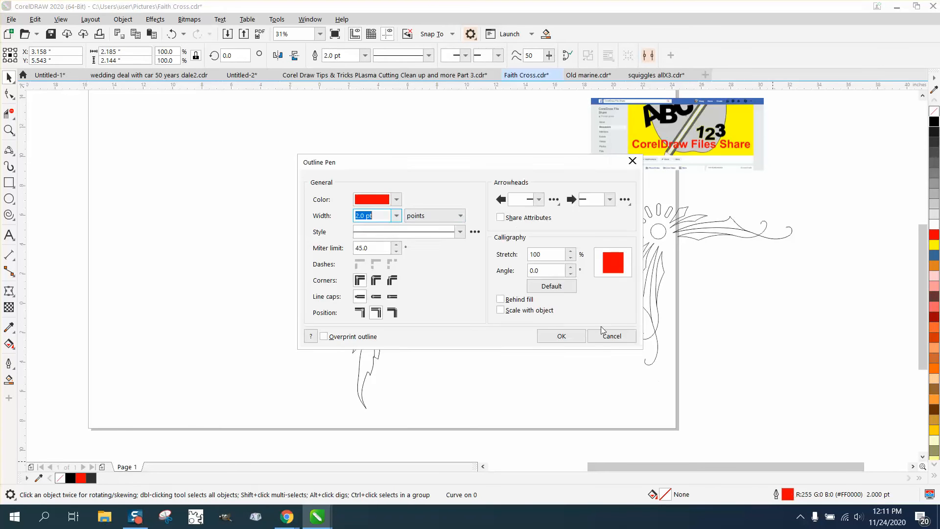
pyautogui.click(396, 199)
pyautogui.click(369, 256)
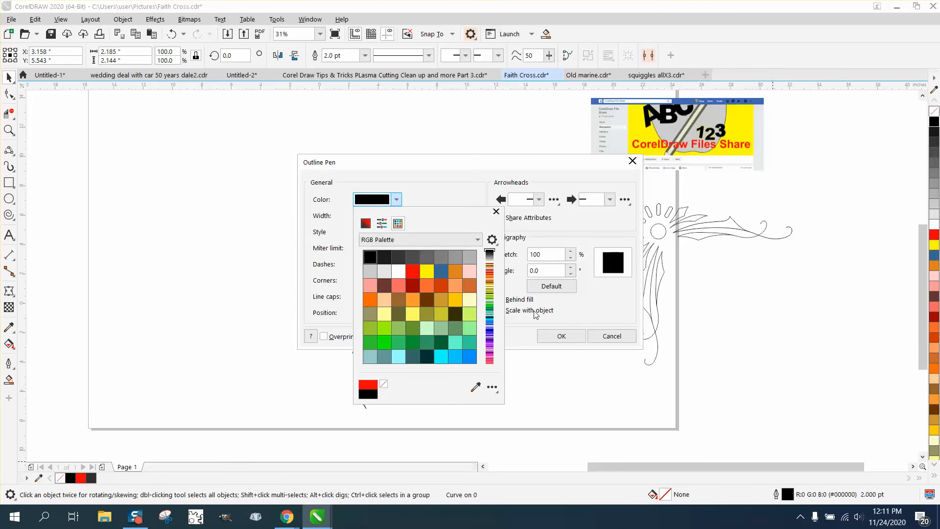
pyautogui.click(559, 337)
pyautogui.click(560, 337)
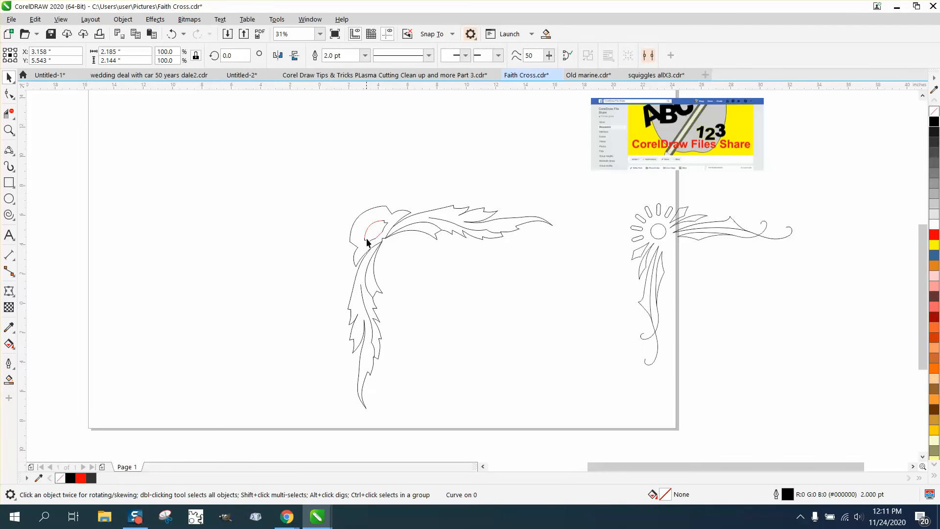
pyautogui.click(377, 228)
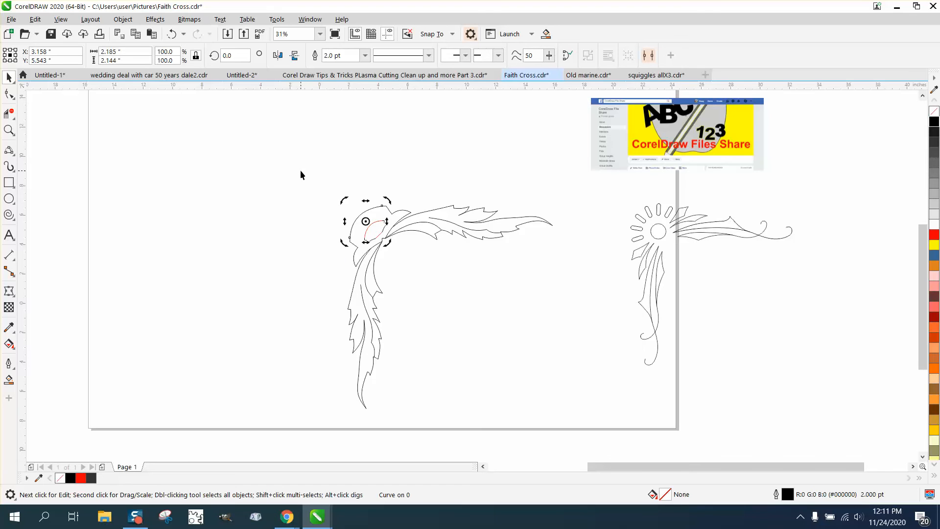
# Set the outline width of the entire corner ornament to 4.0 pt
pyautogui.moveTo(300, 173); pyautogui.dragTo(578, 428)
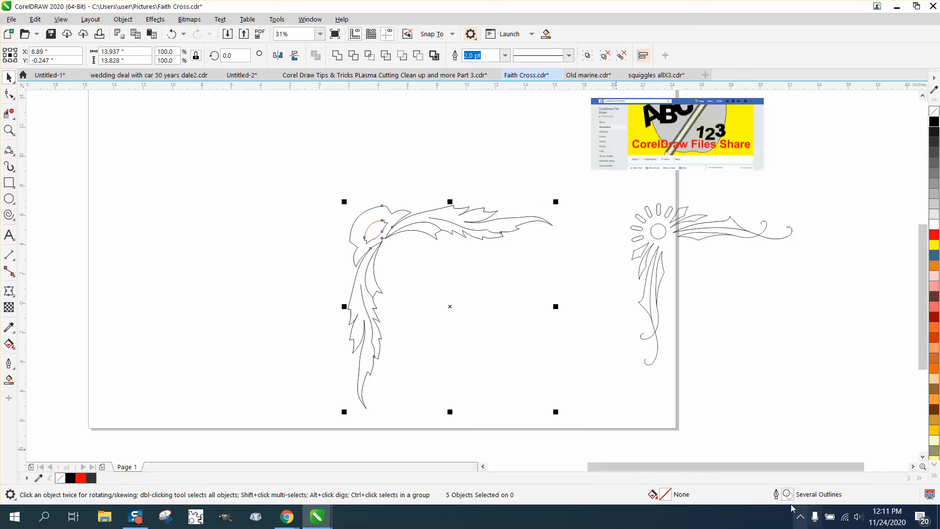
pyautogui.doubleClick(787, 495)
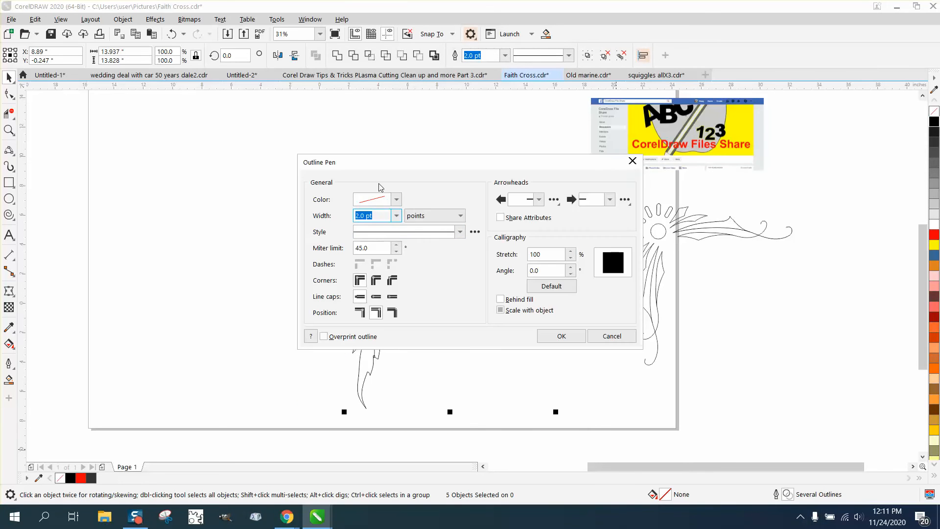
pyautogui.click(375, 199)
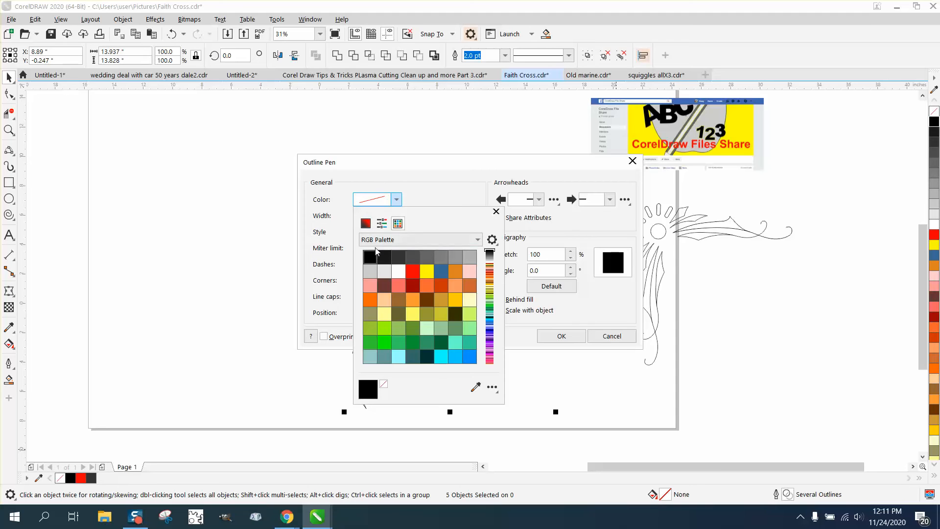
pyautogui.click(495, 212)
pyautogui.click(396, 215)
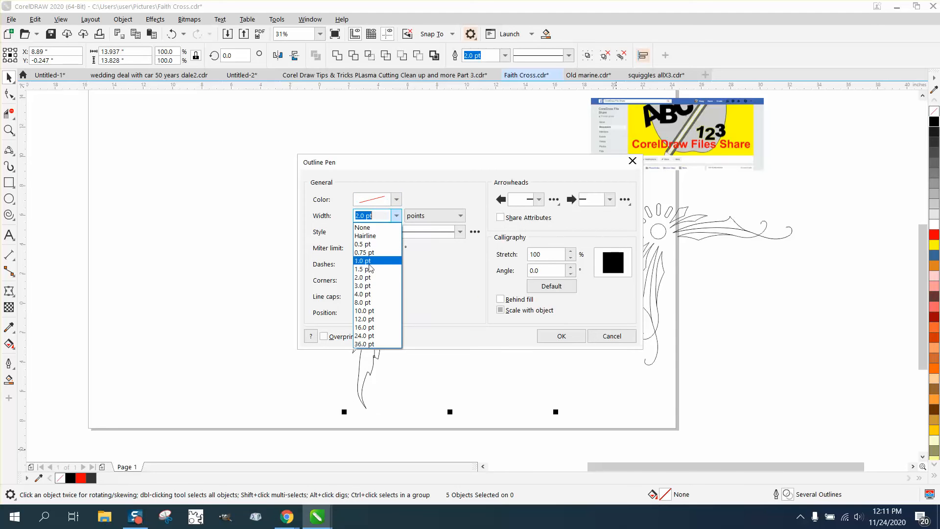
pyautogui.click(364, 293)
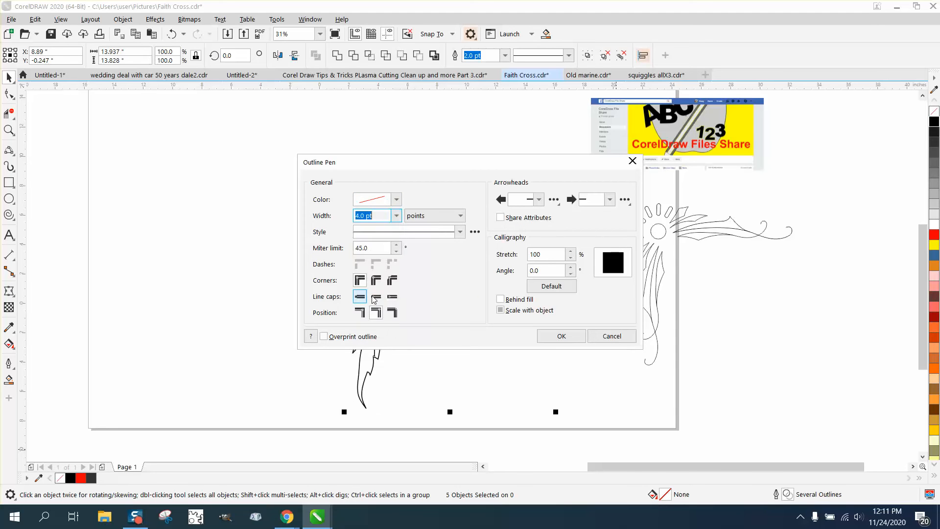
pyautogui.click(561, 336)
# Change the outline color of the inner connecting arc to black
pyautogui.click(375, 223)
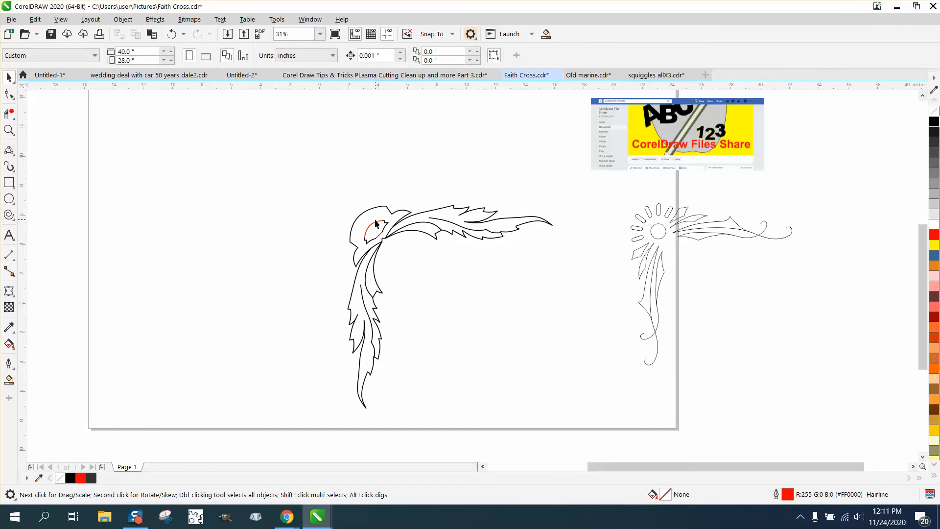
pyautogui.click(375, 227)
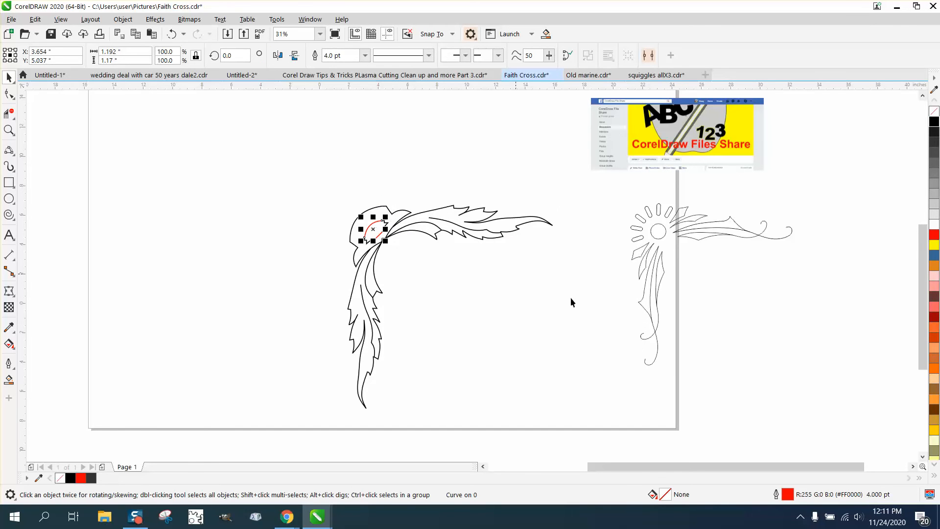
pyautogui.doubleClick(788, 494)
pyautogui.click(397, 200)
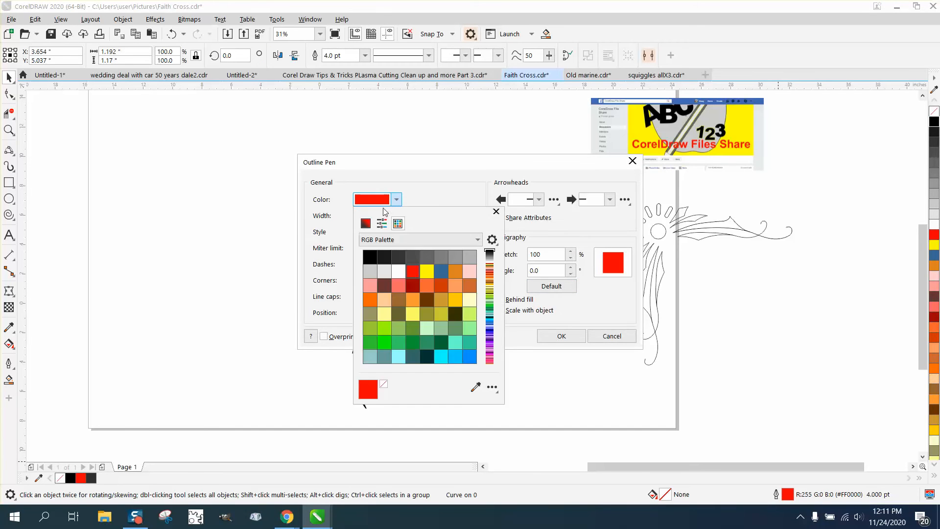
pyautogui.click(371, 257)
pyautogui.click(560, 336)
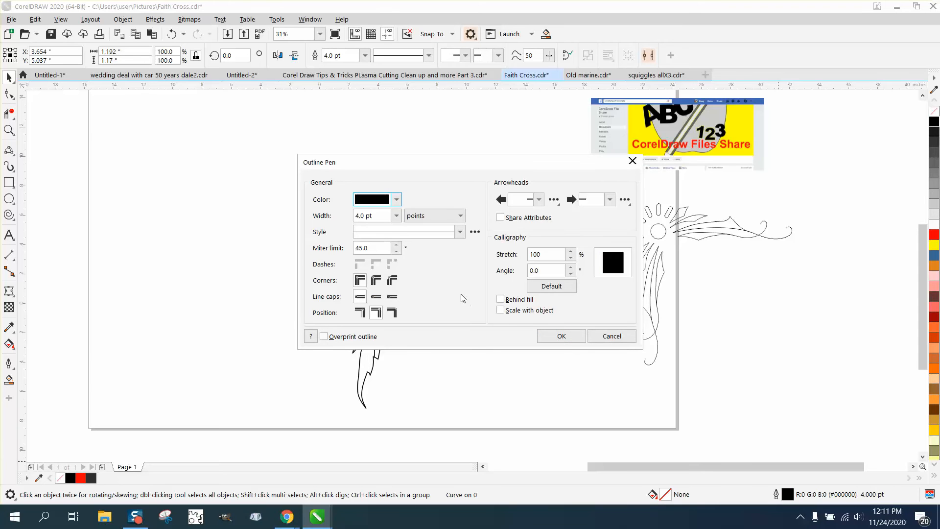
pyautogui.click(576, 340)
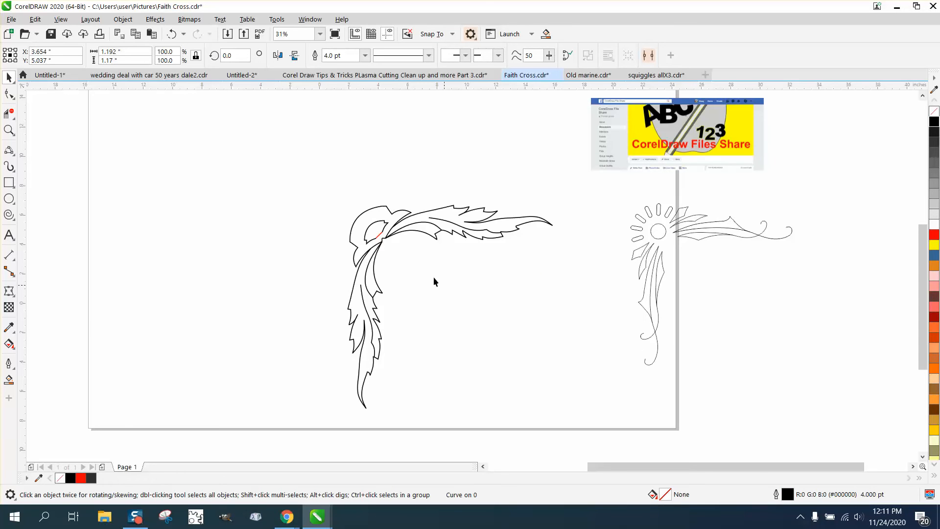
# Change the outline color of the short red connecting curve near the ornament's base to black
pyautogui.click(378, 239)
pyautogui.doubleClick(787, 495)
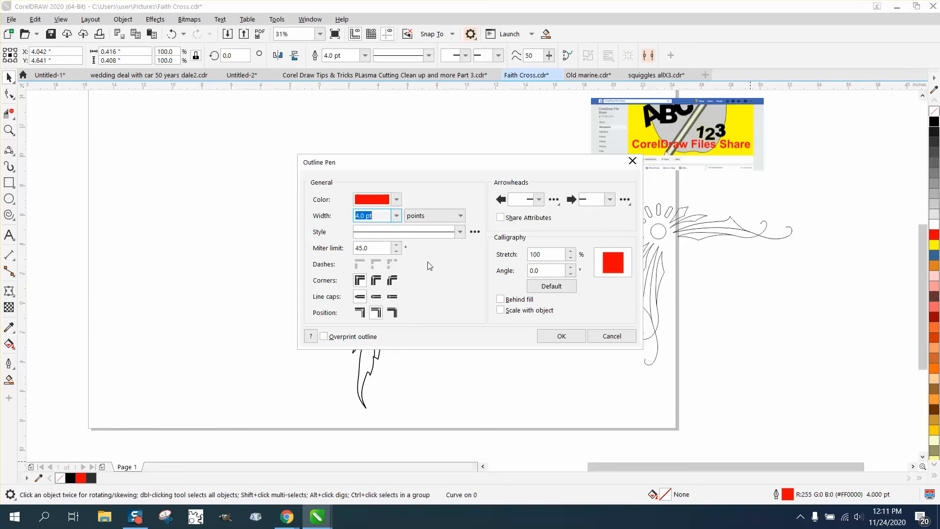
pyautogui.click(396, 199)
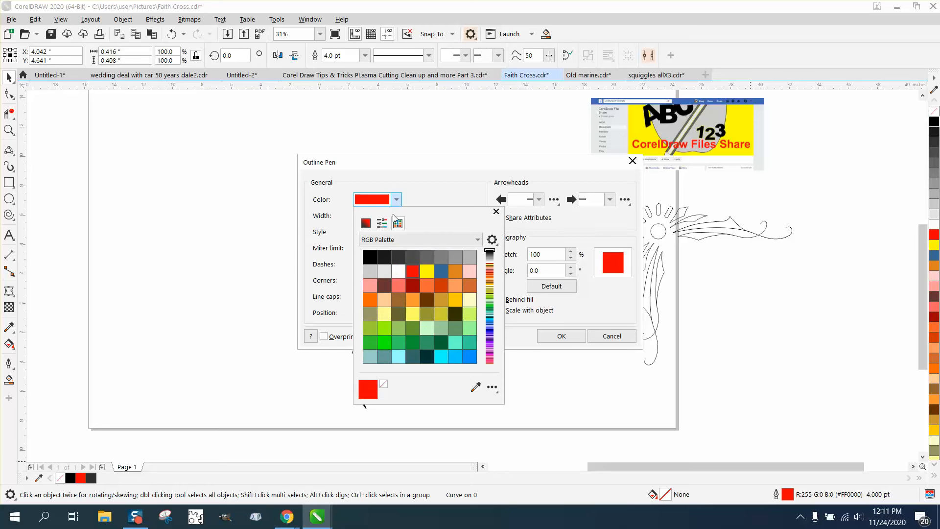
pyautogui.click(370, 256)
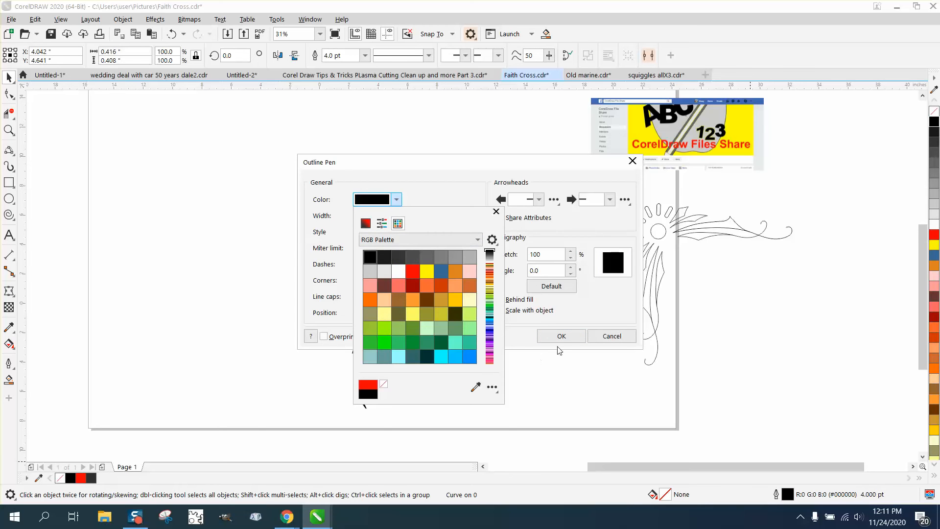
pyautogui.click(524, 314)
pyautogui.click(558, 336)
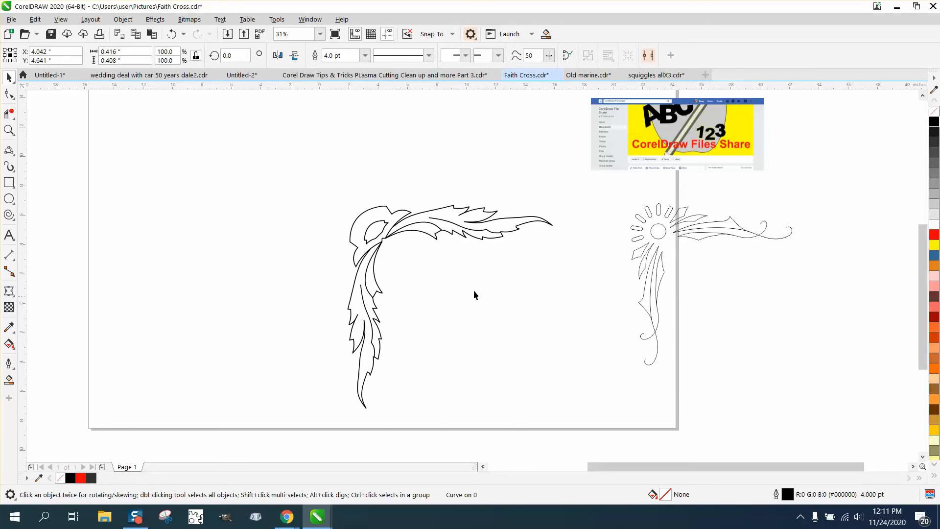
# Draw a temporary check rectangle about 11.05 by 10.75 inches from the corner ornament's inner corner
pyautogui.scroll(-3, 416, 258)
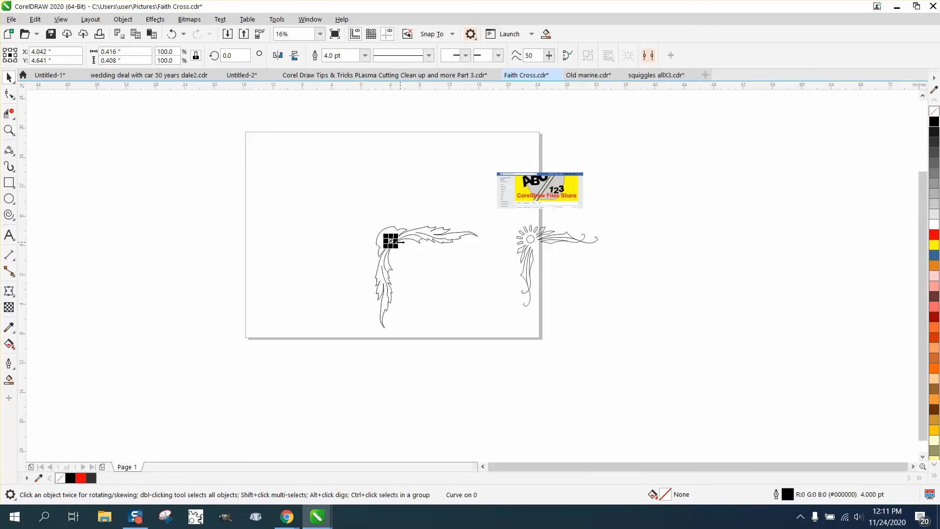
pyautogui.click(16, 132)
pyautogui.moveTo(350, 212); pyautogui.dragTo(500, 328)
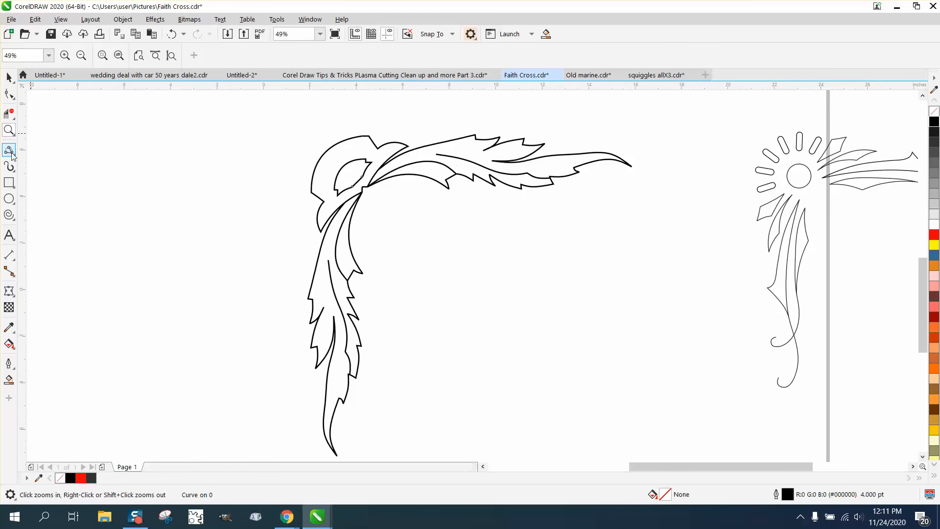
pyautogui.click(12, 184)
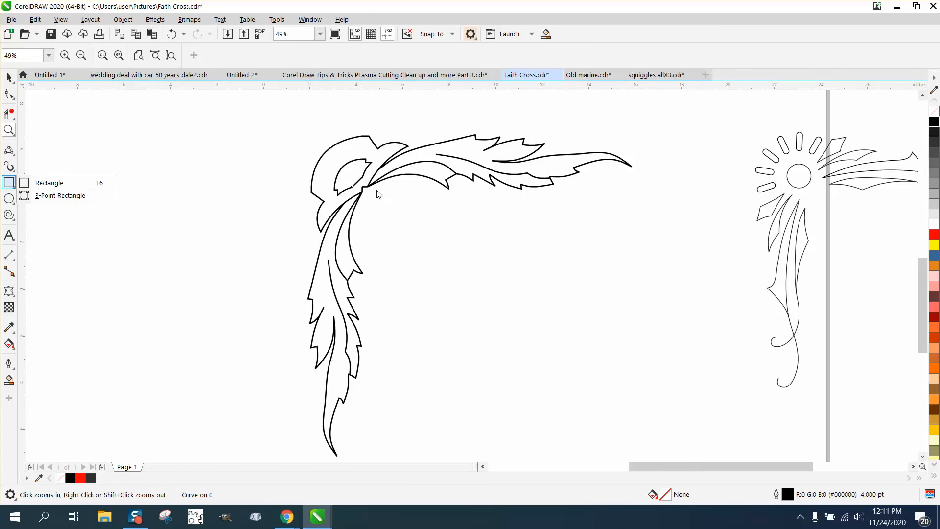
pyautogui.click(59, 183)
pyautogui.moveTo(362, 192); pyautogui.dragTo(358, 366)
pyautogui.moveTo(363, 399)
pyautogui.mouseDown()
pyautogui.moveTo(511, 440)
pyautogui.moveTo(618, 442)
pyautogui.mouseUp()
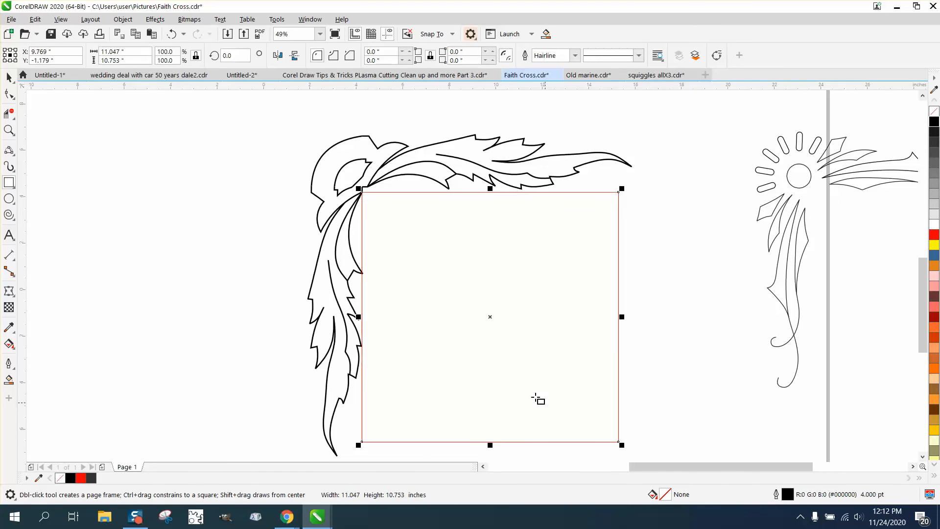
# Shift the temporary rectangle's corner onto the ornament's inner corner to check squareness, and delete the rectangle
pyautogui.press('space')
pyautogui.moveTo(362, 192); pyautogui.dragTo(397, 214)
pyautogui.moveTo(367, 194)
pyautogui.mouseDown()
pyautogui.moveTo(395, 221)
pyautogui.moveTo(365, 190)
pyautogui.mouseUp()
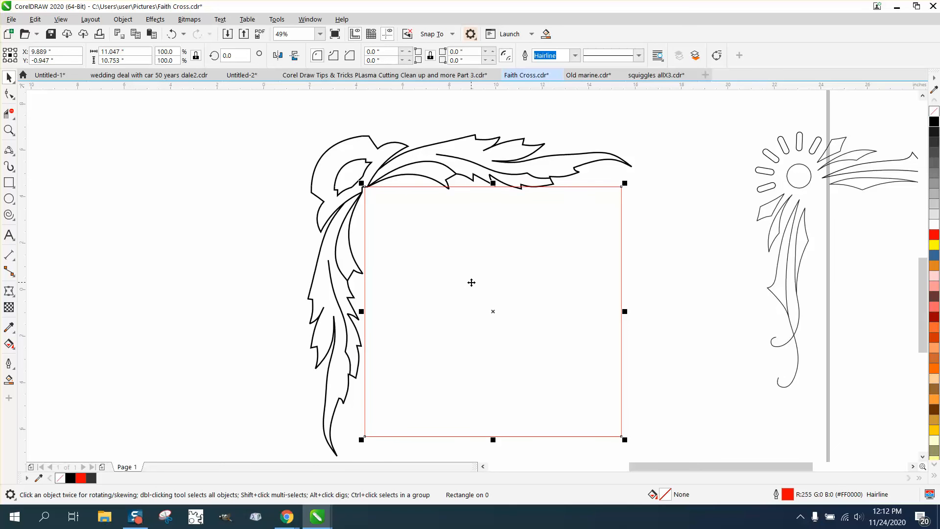
pyautogui.scroll(-2, 472, 263)
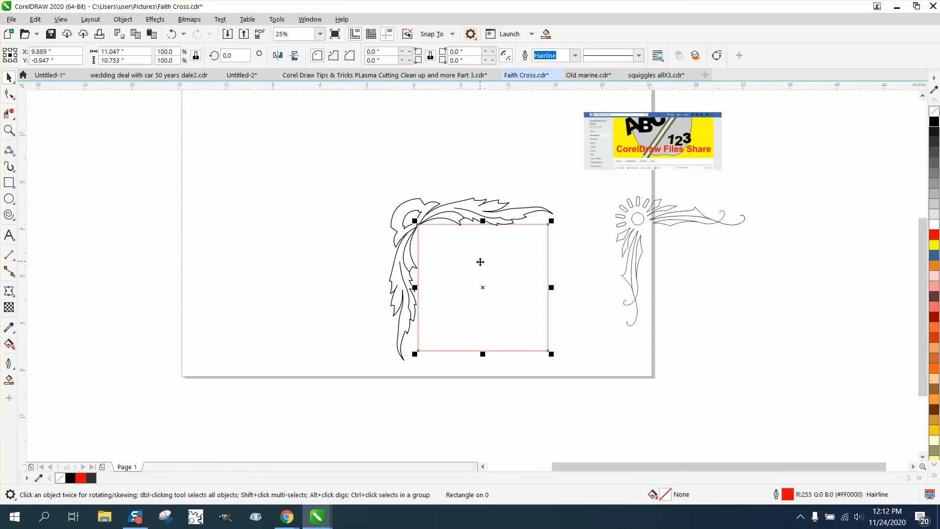
pyautogui.press('Delete')
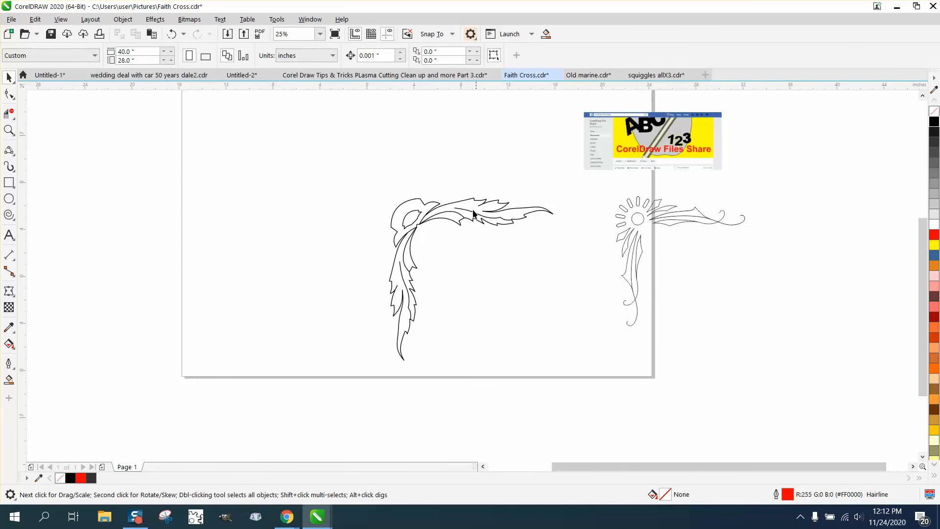
# Group all curves of the leaf corner ornament and move the group to the upper left area of the page
pyautogui.click(459, 215)
pyautogui.moveTo(342, 173); pyautogui.dragTo(603, 381)
pyautogui.hotkey('ctrl', 'g')
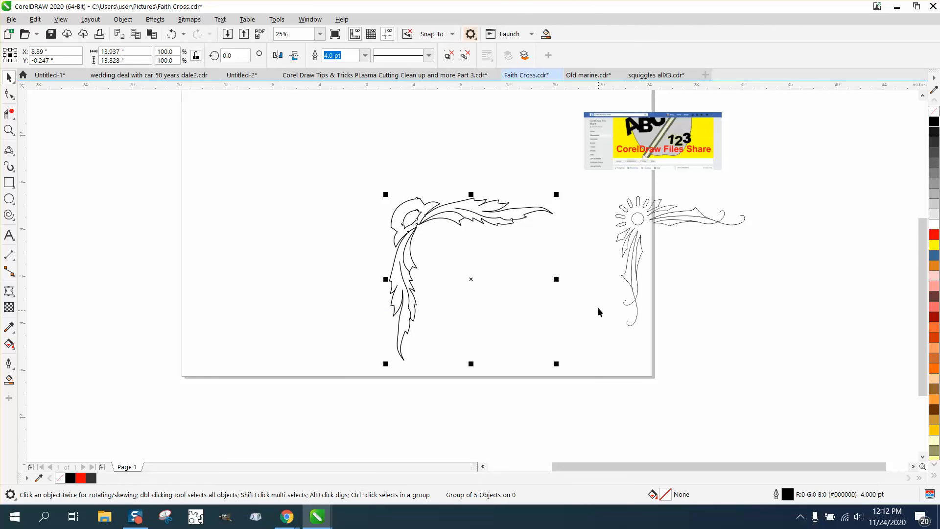
pyautogui.moveTo(472, 281); pyautogui.dragTo(305, 175)
# Create a vertically mirrored copy of the corner ornament directly below the original
pyautogui.scroll(-1, 304, 176)
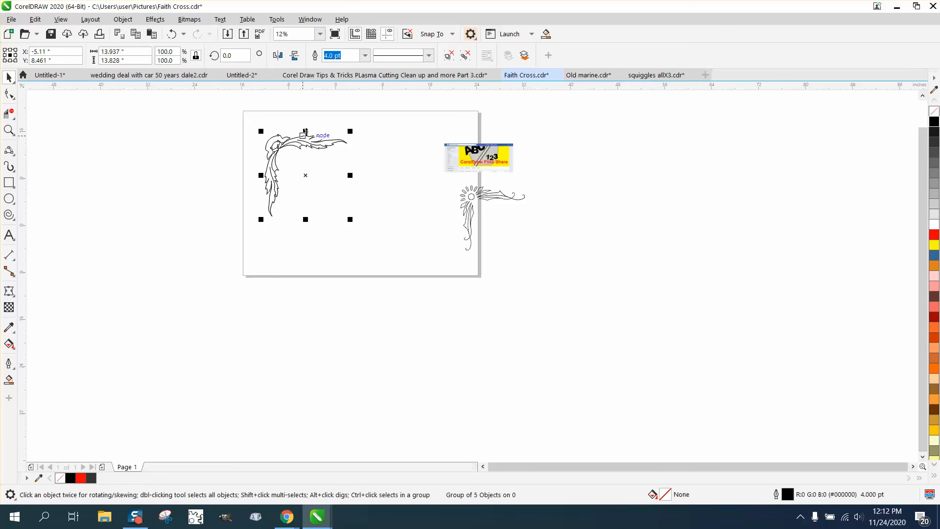
pyautogui.moveTo(305, 131); pyautogui.dragTo(306, 245)
pyautogui.rightClick(306, 244)
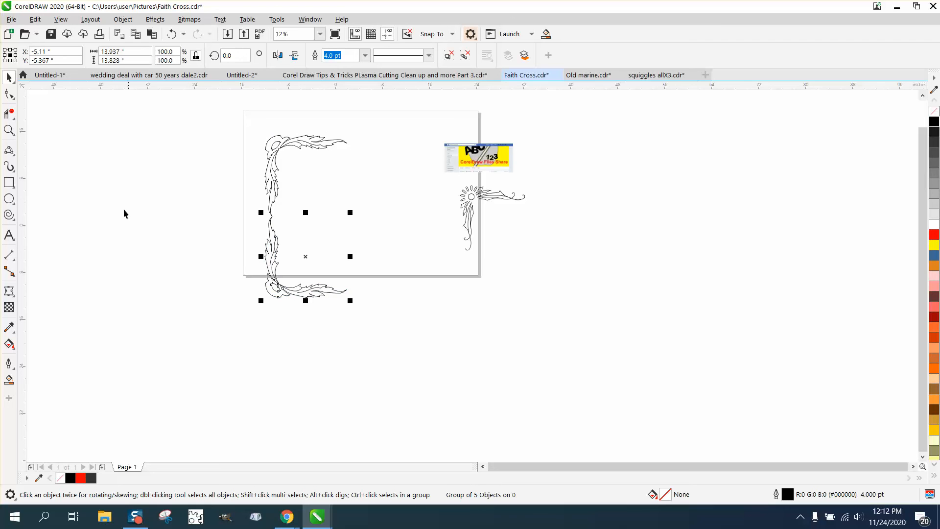
# Create a horizontally mirrored copy of both left corner ornaments on their right side to complete the frame
pyautogui.moveTo(198, 124); pyautogui.dragTo(463, 340)
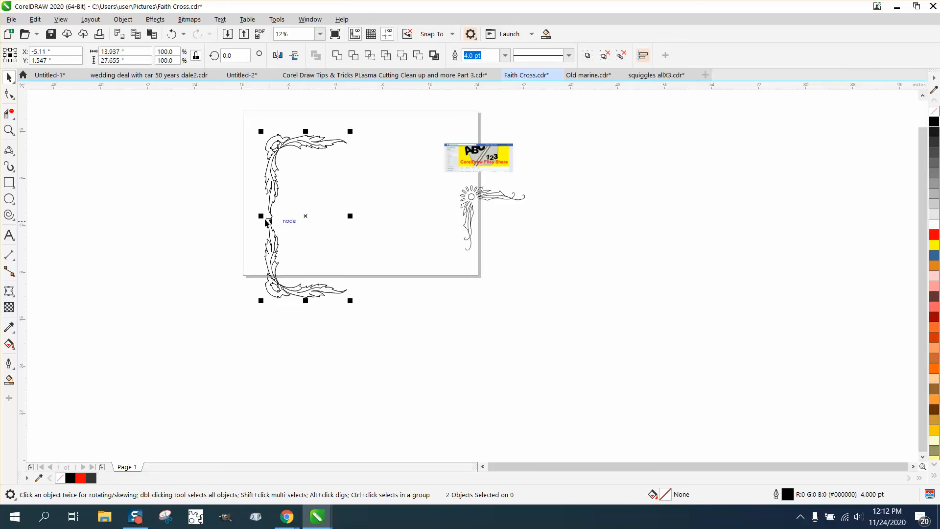
pyautogui.moveTo(260, 216); pyautogui.dragTo(354, 219)
pyautogui.rightClick(355, 219)
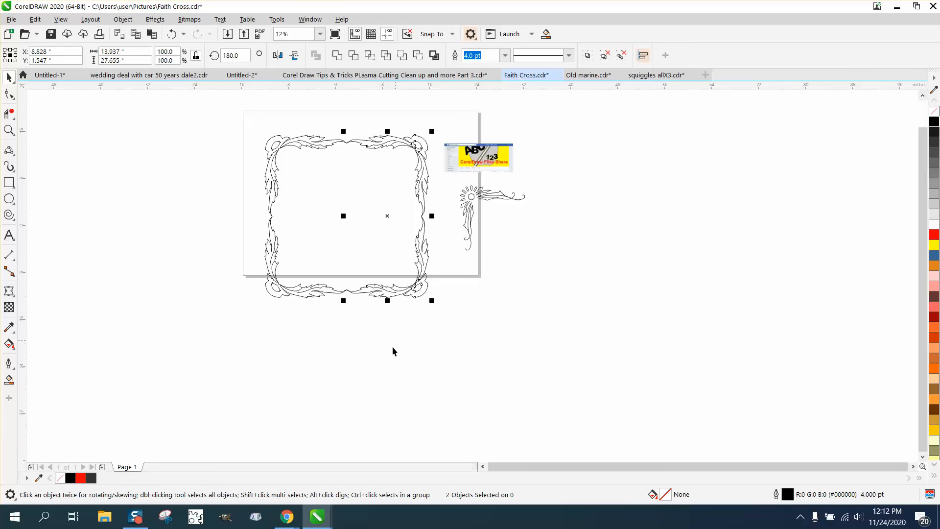
# Delete the sunburst corner ornament at the page's right edge
pyautogui.click(374, 348)
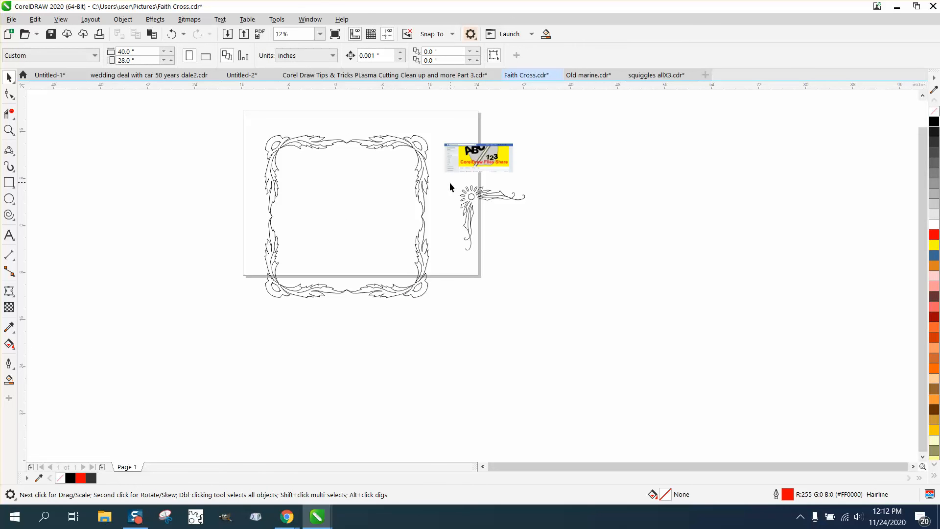
pyautogui.moveTo(592, 255); pyautogui.dragTo(595, 254)
pyautogui.press('Delete')
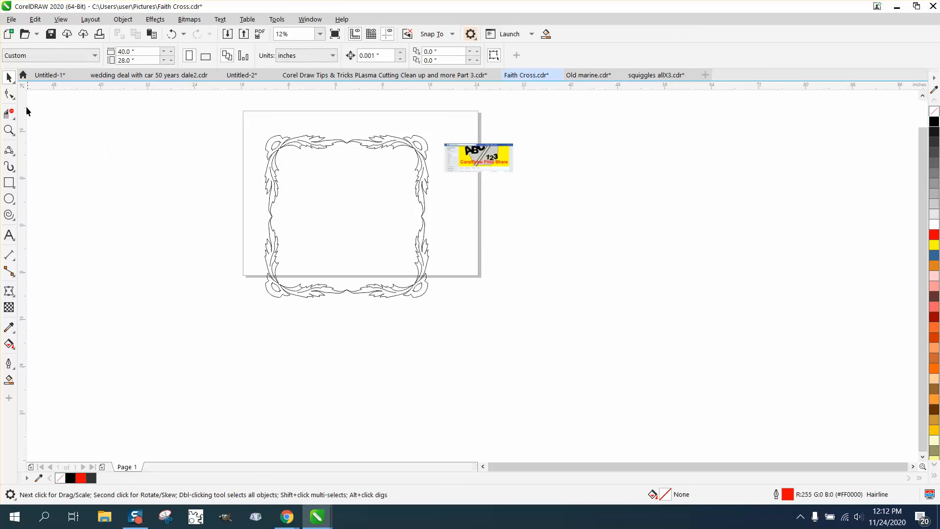
# Examine the joins between the mirrored ornaments at the middle of the frame's upper and left sides
pyautogui.click(9, 130)
pyautogui.moveTo(257, 121); pyautogui.dragTo(464, 189)
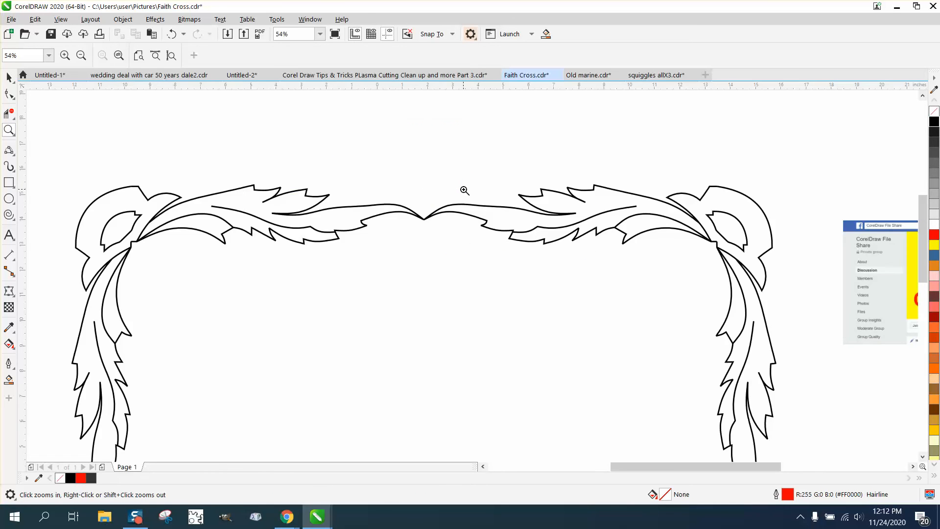
pyautogui.rightClick(377, 155)
pyautogui.rightClick(380, 155)
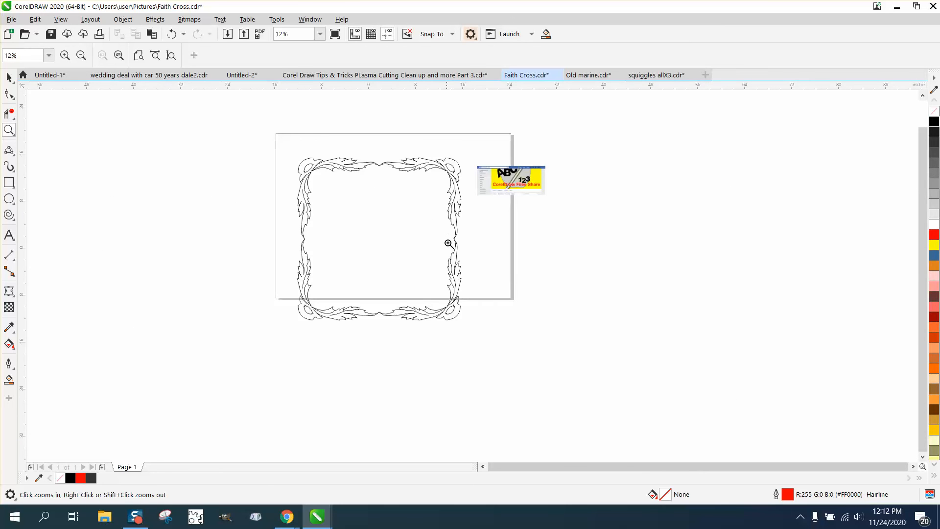
pyautogui.moveTo(291, 212); pyautogui.dragTo(337, 259)
pyautogui.rightClick(302, 221)
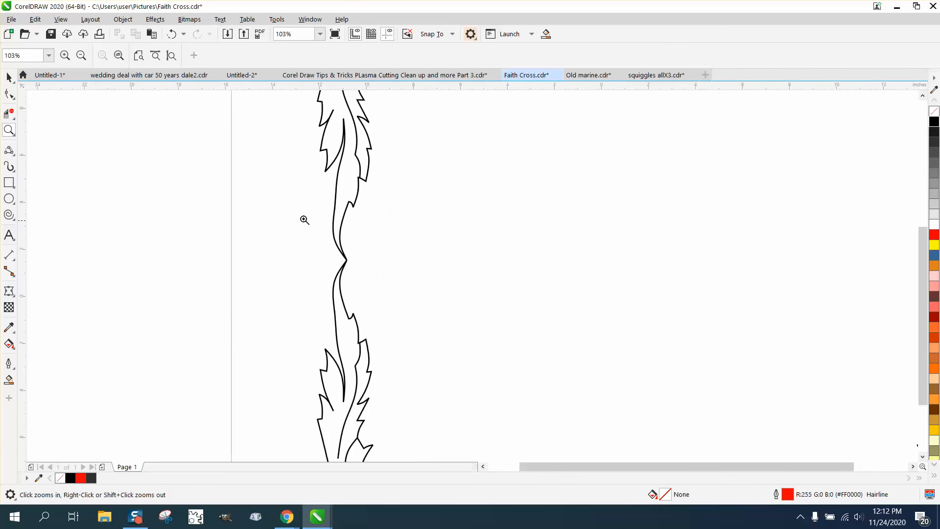
pyautogui.rightClick(304, 219)
pyautogui.rightClick(302, 212)
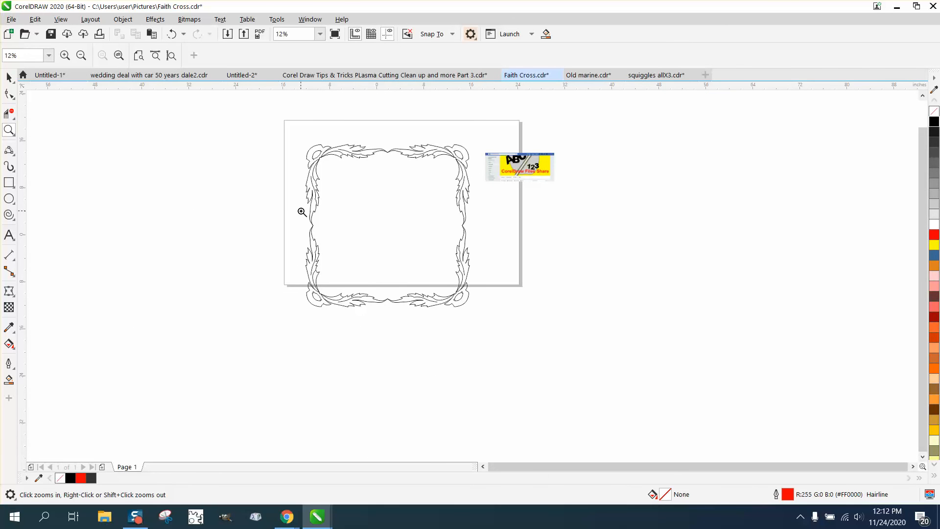
# Set the outline width of all four frame ornaments to 8.0 pt with Scale with object enabled
pyautogui.click(9, 77)
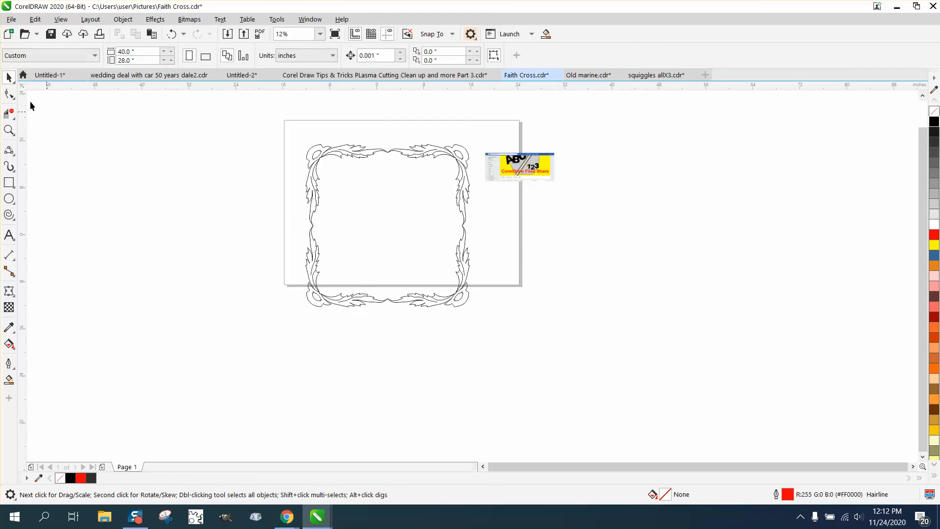
pyautogui.moveTo(310, 170); pyautogui.dragTo(514, 325)
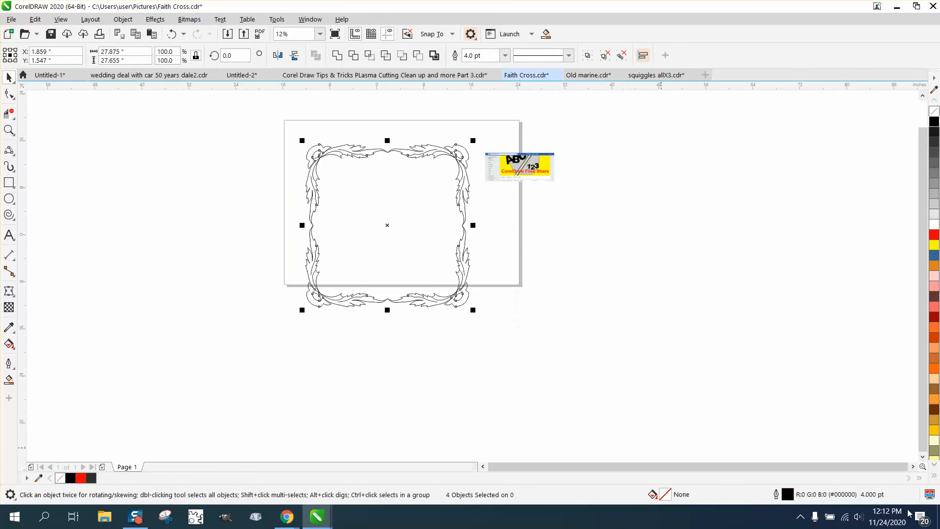
pyautogui.doubleClick(786, 495)
pyautogui.click(396, 215)
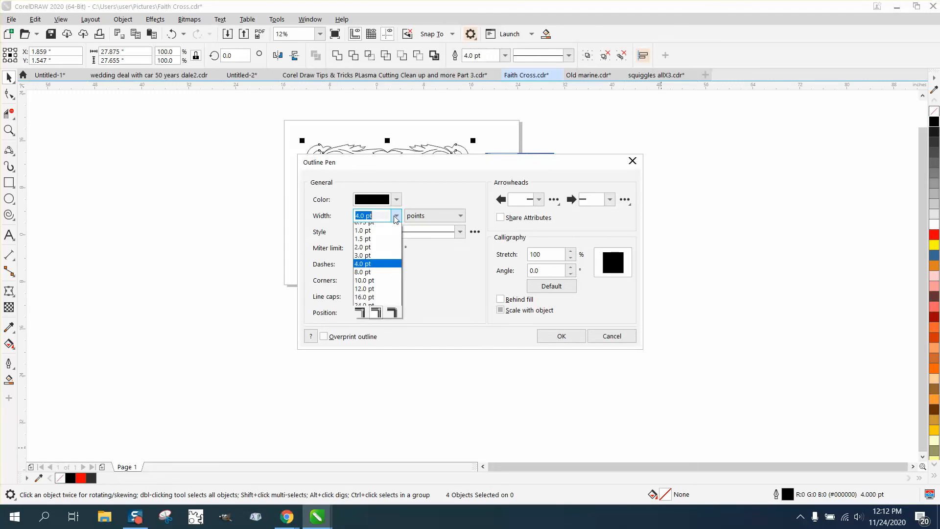
pyautogui.click(374, 293)
pyautogui.click(509, 311)
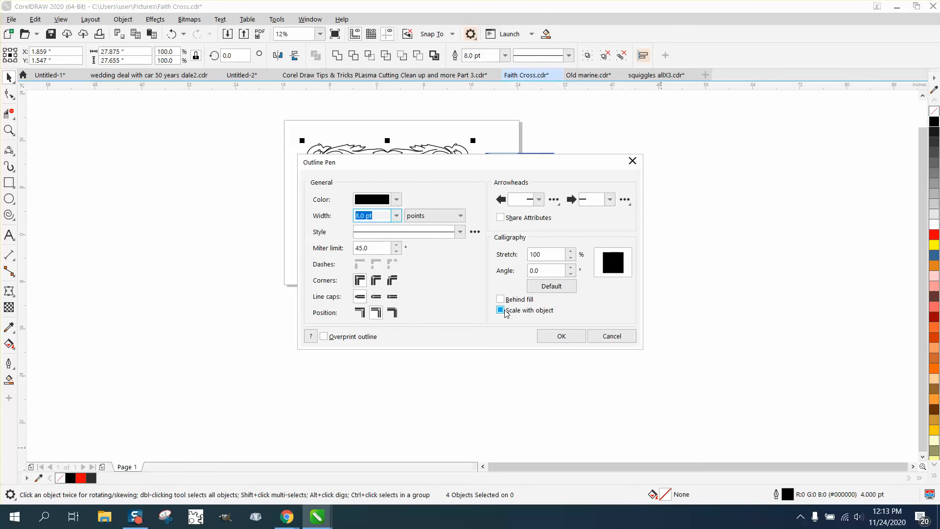
pyautogui.click(560, 335)
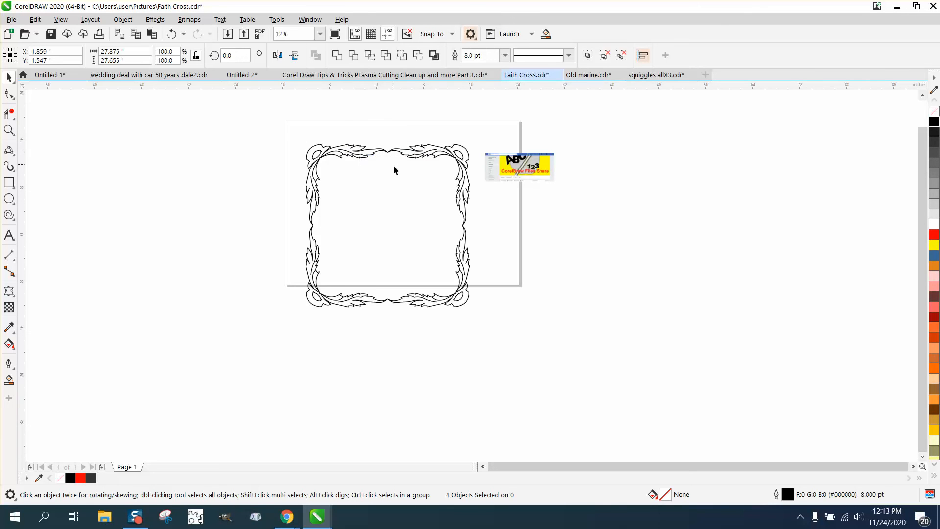
# Move the frame up on the page, narrow it to about 18.6 inches wide, and shift it slightly left
pyautogui.moveTo(388, 152); pyautogui.dragTo(390, 138)
pyautogui.moveTo(308, 208); pyautogui.dragTo(352, 208)
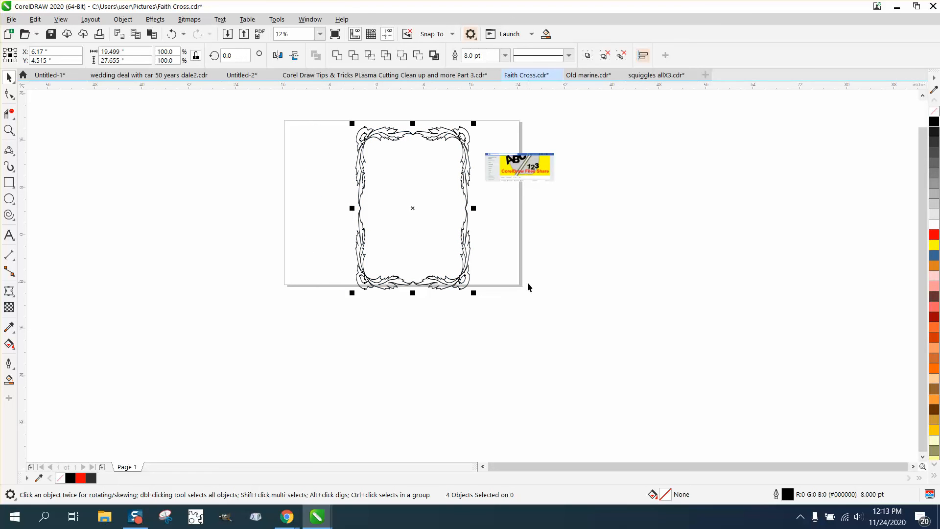
pyautogui.moveTo(478, 208); pyautogui.dragTo(473, 212)
pyautogui.moveTo(411, 205); pyautogui.dragTo(388, 207)
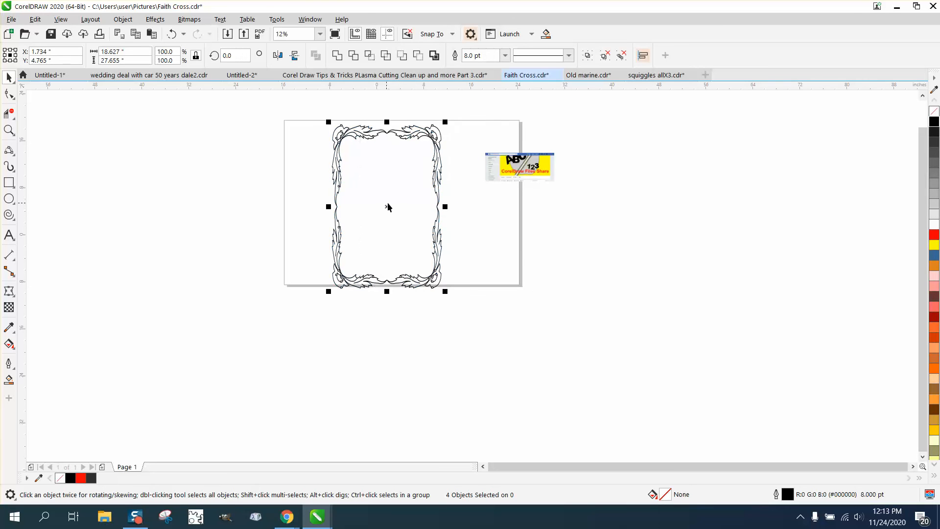
pyautogui.click(9, 130)
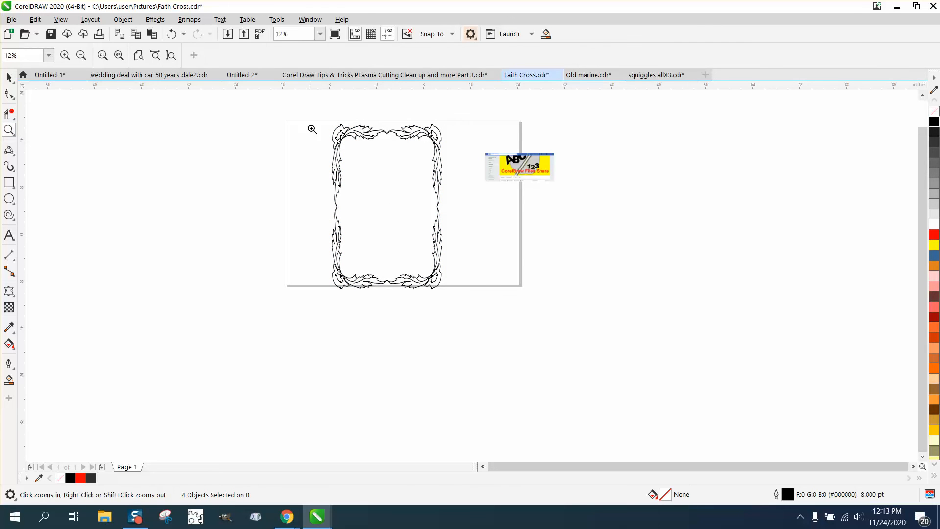
pyautogui.moveTo(315, 121); pyautogui.dragTo(489, 294)
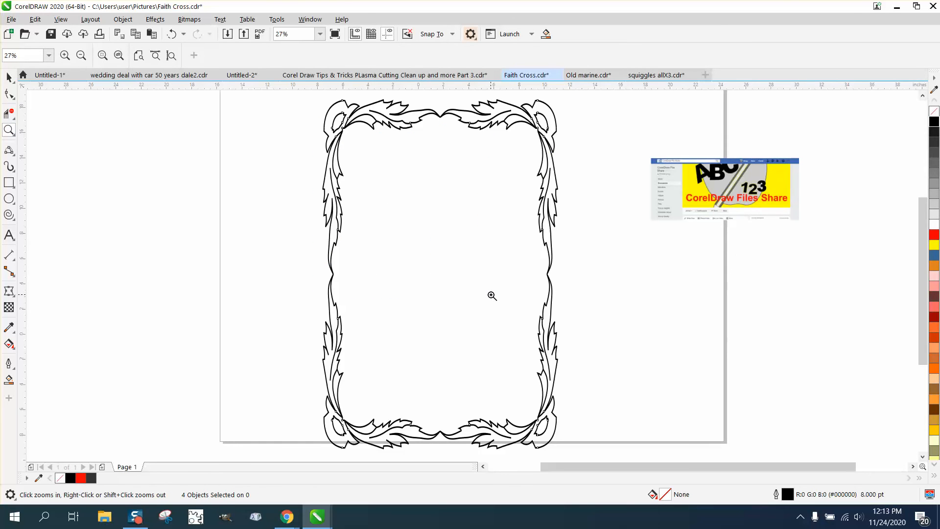